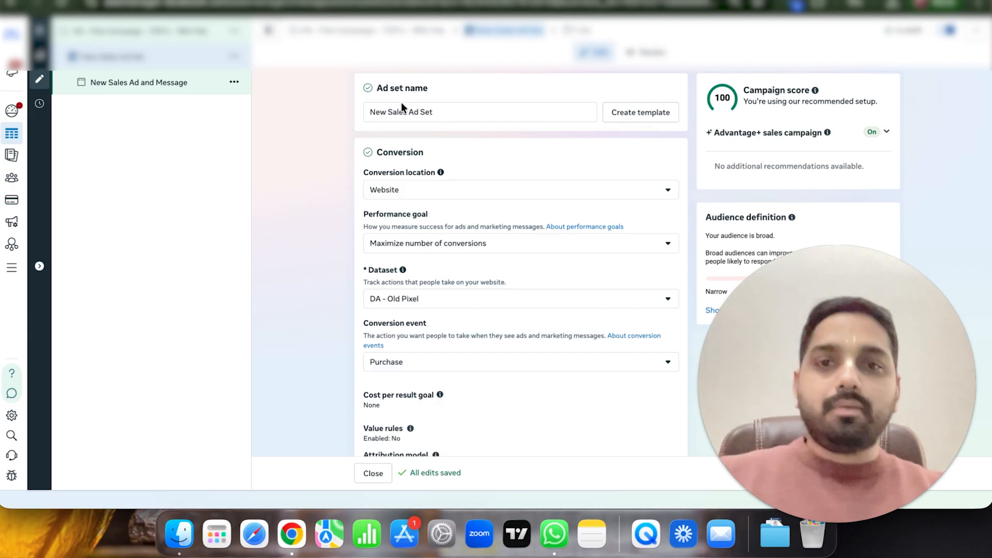
Step: Start the new ad set's name with "VG -" and switch to the creatives spreadsheet to review the Persona column
{"action": "triple_click", "coordinate": [416, 109]}
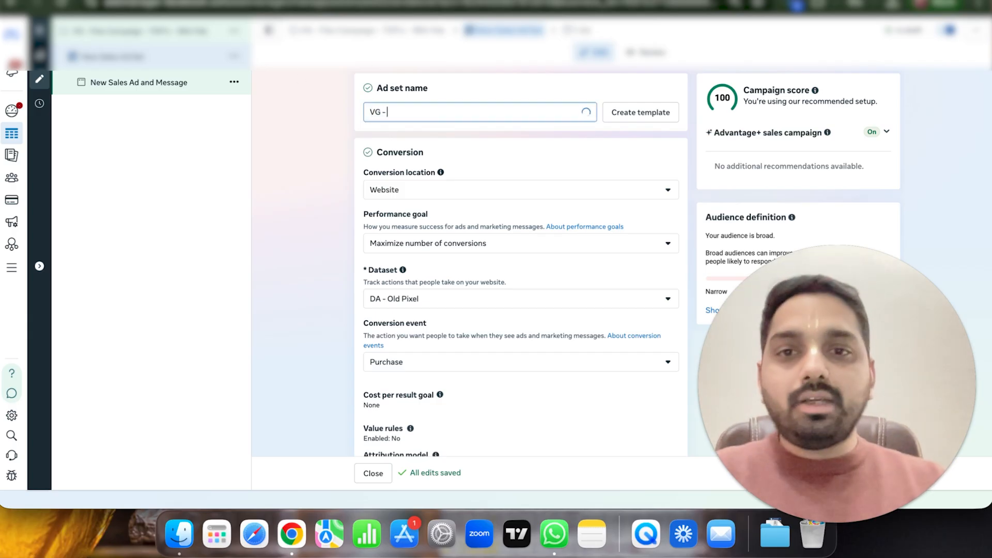
{"action": "key", "text": "ctrl+Tab"}
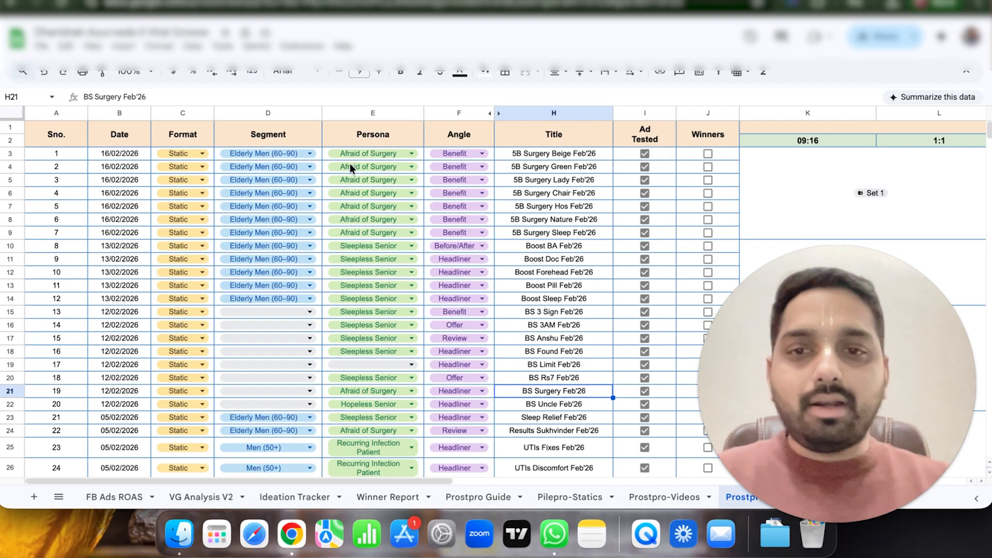
{"action": "left_click", "coordinate": [421, 152]}
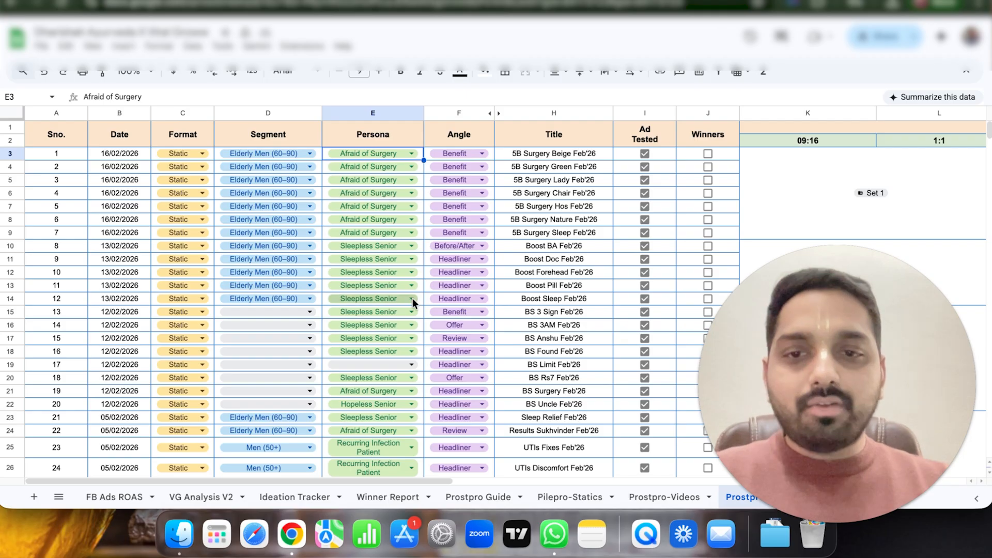
{"action": "left_click", "coordinate": [420, 244]}
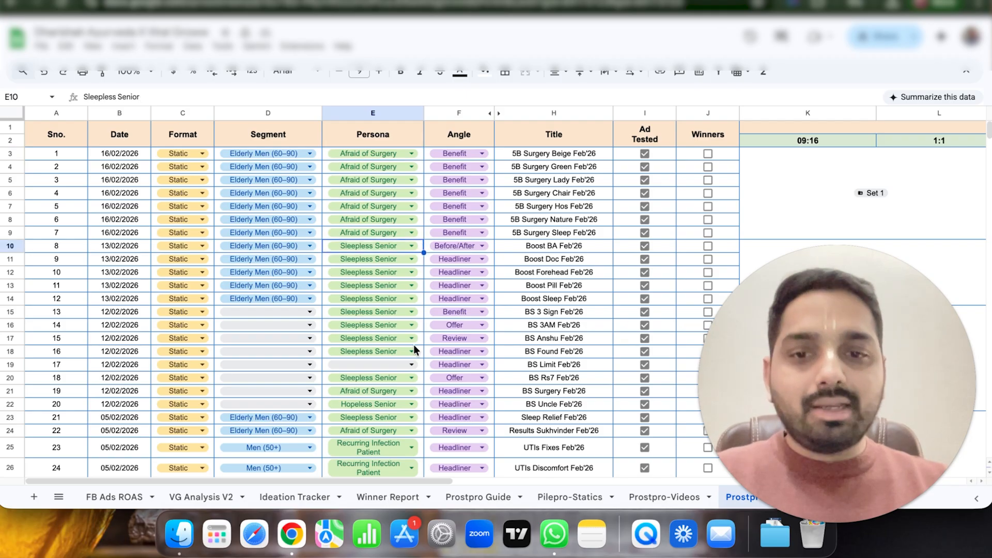
{"action": "scroll", "coordinate": [413, 345], "scroll_direction": "down", "scroll_amount": 4}
{"action": "scroll", "coordinate": [413, 345], "scroll_direction": "down", "scroll_amount": 5}
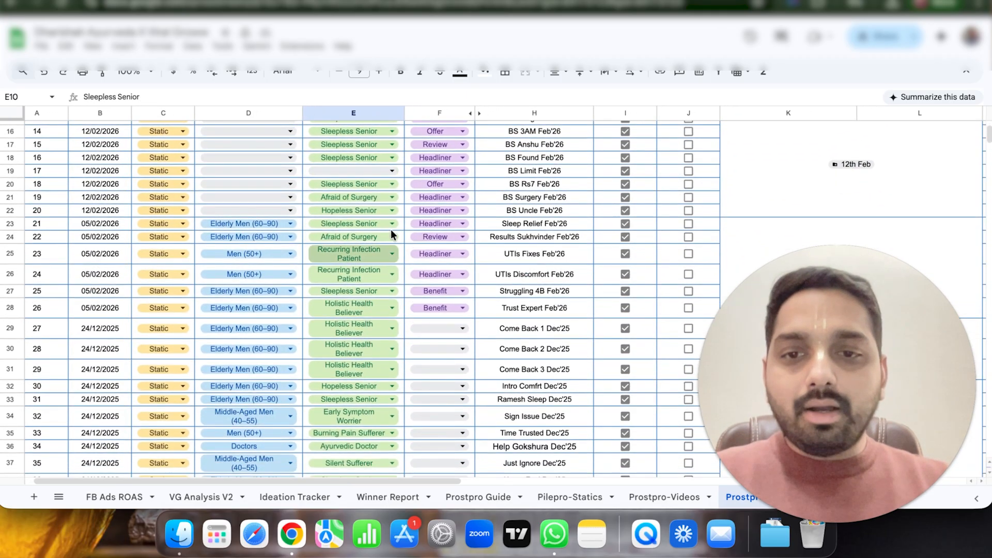
Step: Examine the Angle column of the creatives spreadsheet to see which angles the static ads use
{"action": "left_click", "coordinate": [407, 113]}
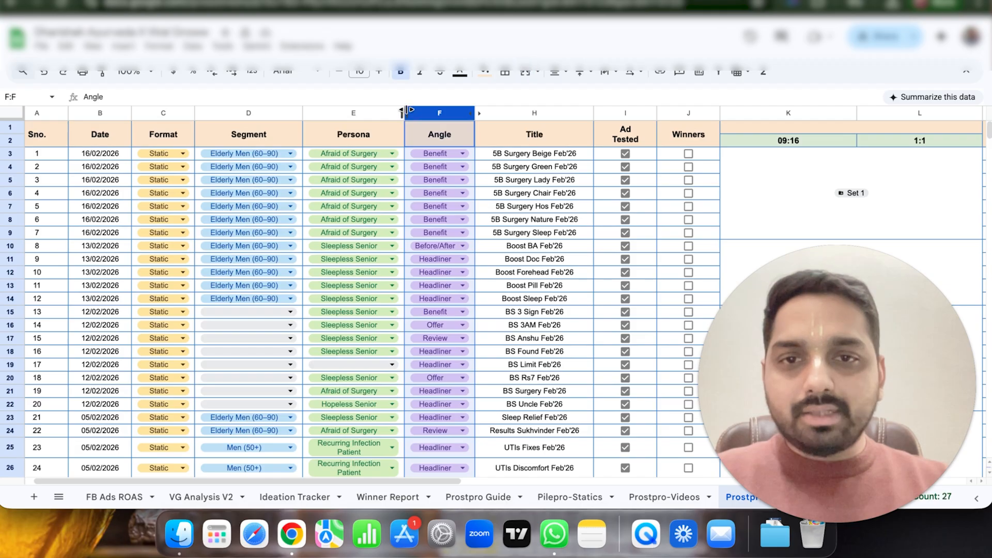
{"action": "left_click", "coordinate": [485, 155]}
{"action": "left_click", "coordinate": [471, 232]}
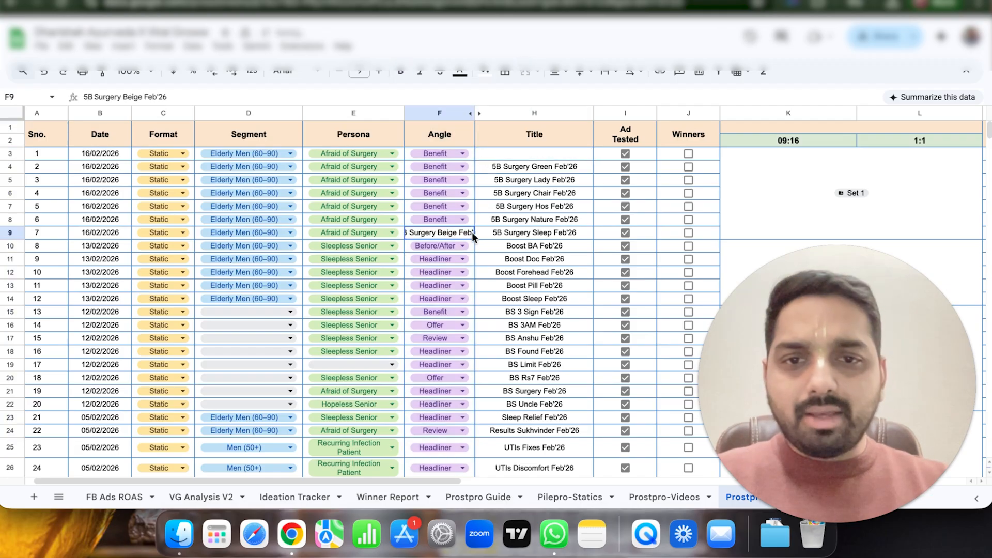
{"action": "left_click", "coordinate": [398, 148]}
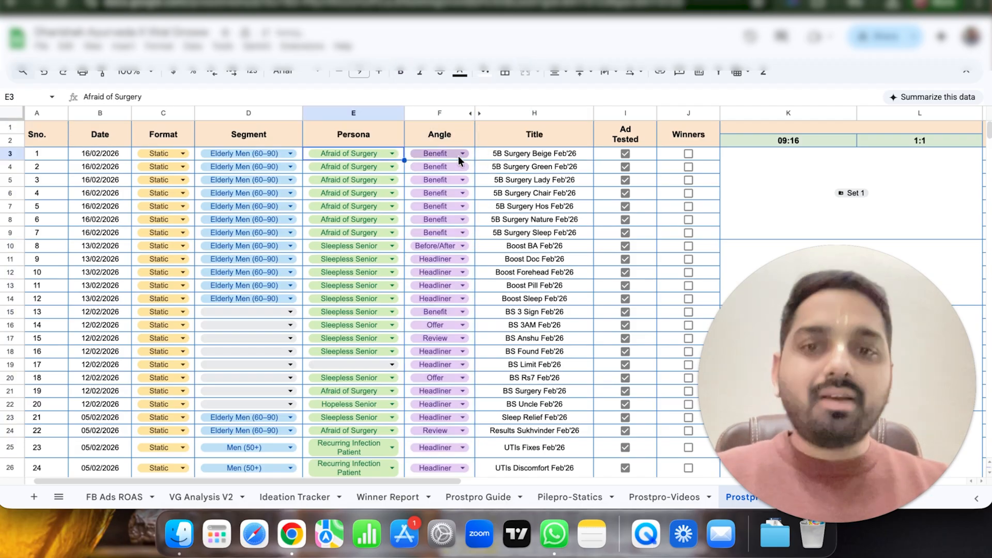
{"action": "left_click_drag", "start_coordinate": [469, 150], "coordinate": [473, 245]}
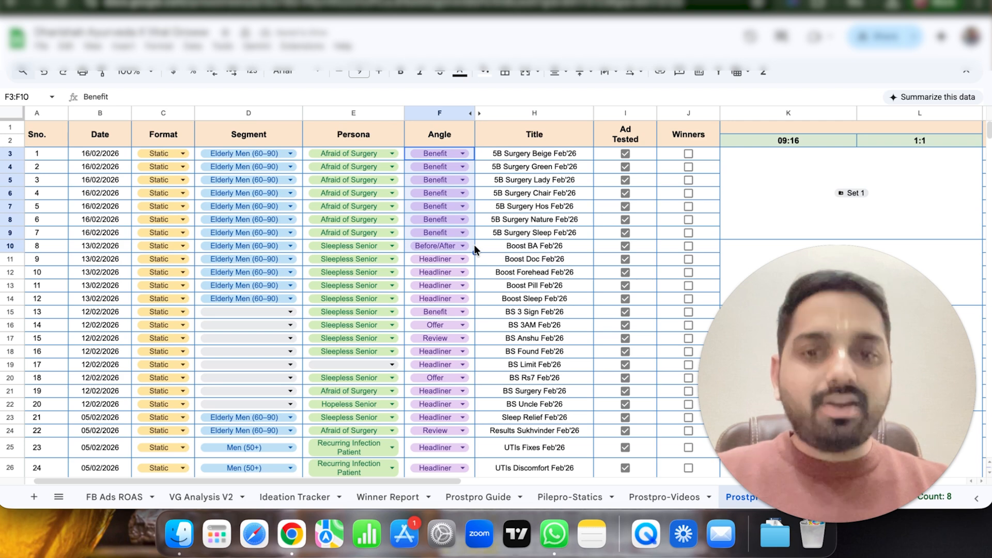
{"action": "scroll", "coordinate": [473, 244], "scroll_direction": "down", "scroll_amount": 8}
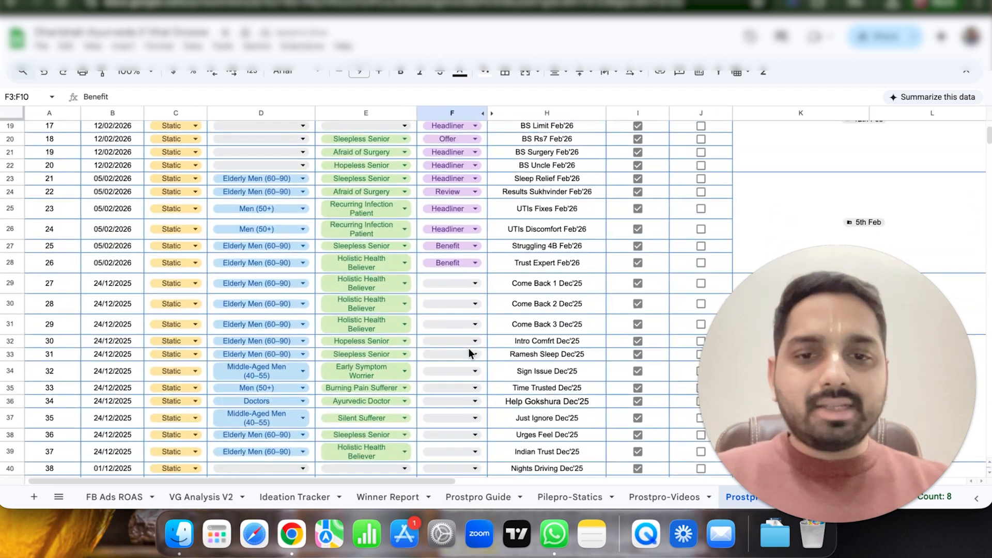
{"action": "scroll", "coordinate": [469, 353], "scroll_direction": "down", "scroll_amount": 3}
{"action": "scroll", "coordinate": [469, 350], "scroll_direction": "up", "scroll_amount": 7}
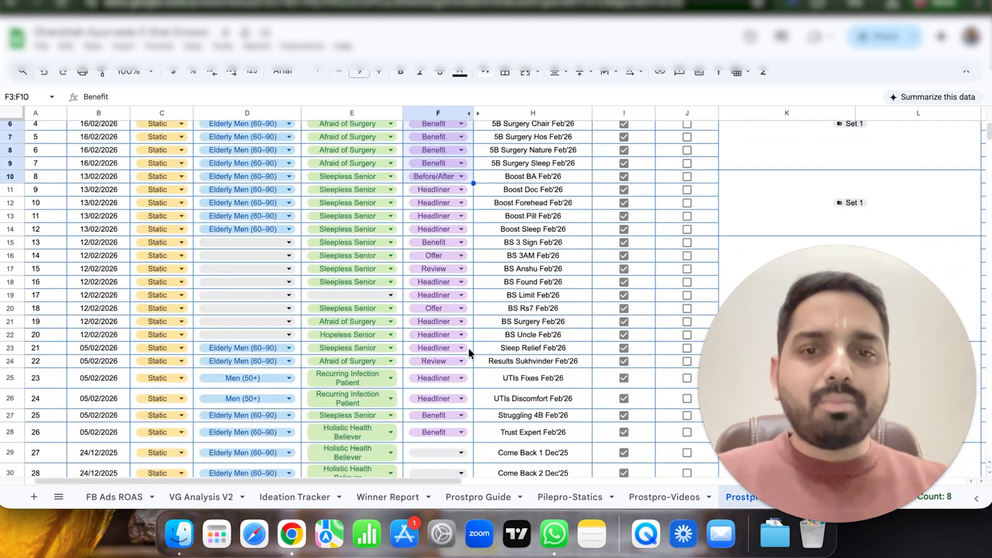
{"action": "left_click", "coordinate": [609, 250]}
{"action": "scroll", "coordinate": [608, 250], "scroll_direction": "up", "scroll_amount": 5}
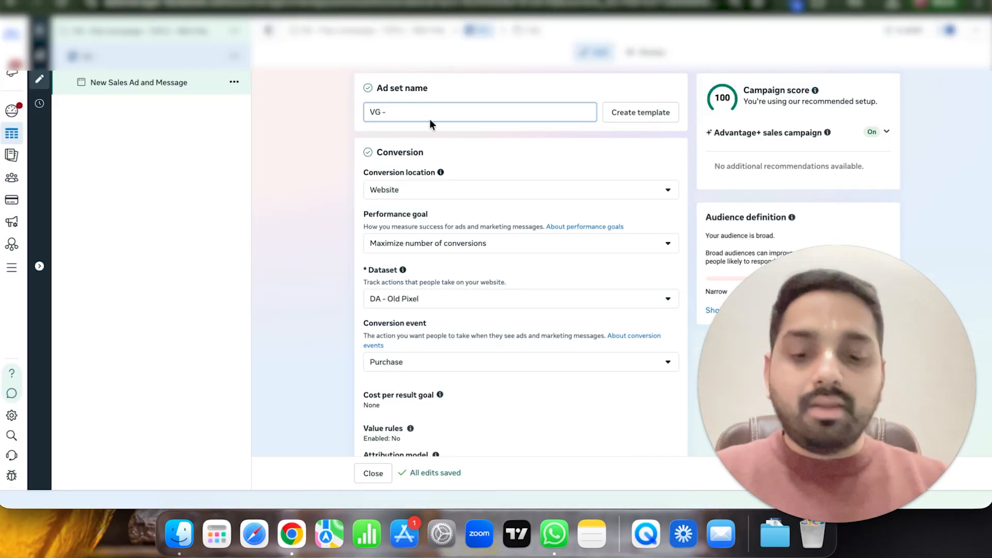
Step: Return to the ad set and complete its name as "VG - Benefit Angle - 19th Feb"
{"action": "type", "text": "A"}
{"action": "key", "text": "BackSpace"}
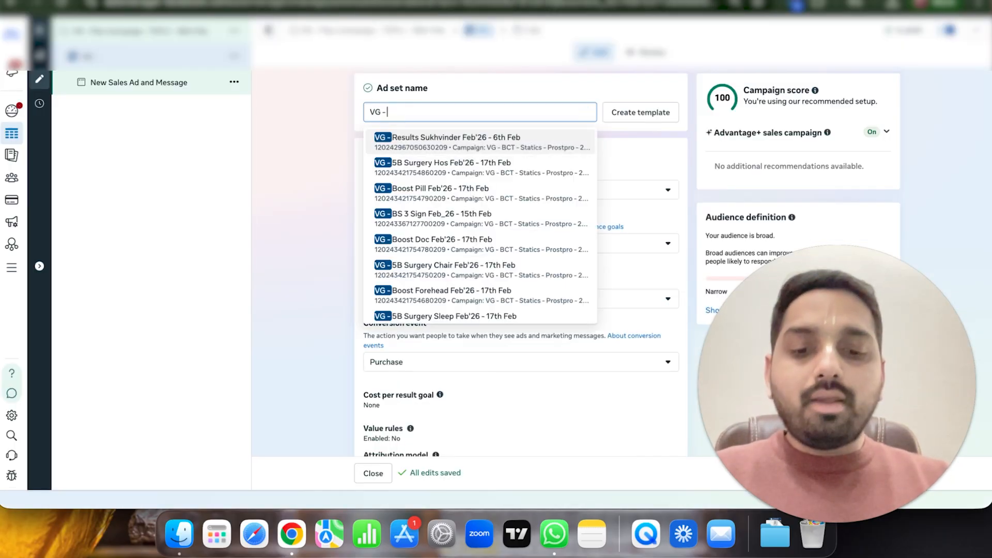
{"action": "type", "text": "be"}
{"action": "key", "text": "BackSpace"}
{"action": "key", "text": "BackSpace"}
{"action": "type", "text": "Benf"}
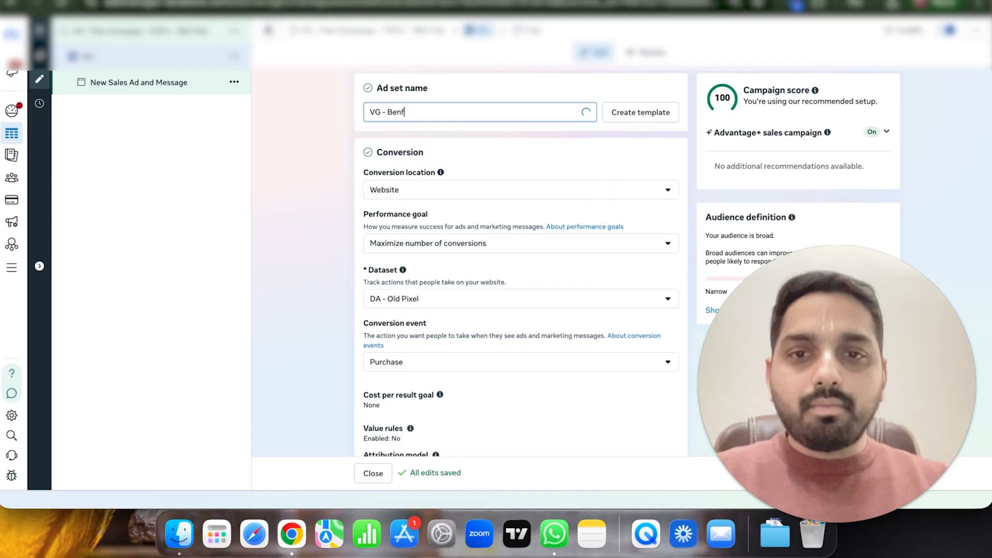
{"action": "type", "text": "e"}
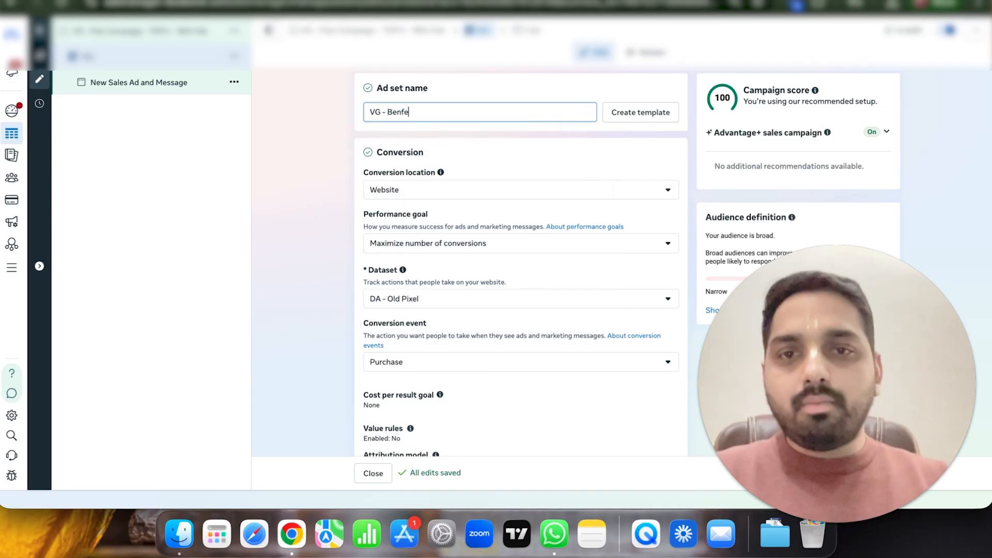
{"action": "key", "text": "BackSpace"}
{"action": "key", "text": "BackSpace"}
{"action": "type", "text": "ef"}
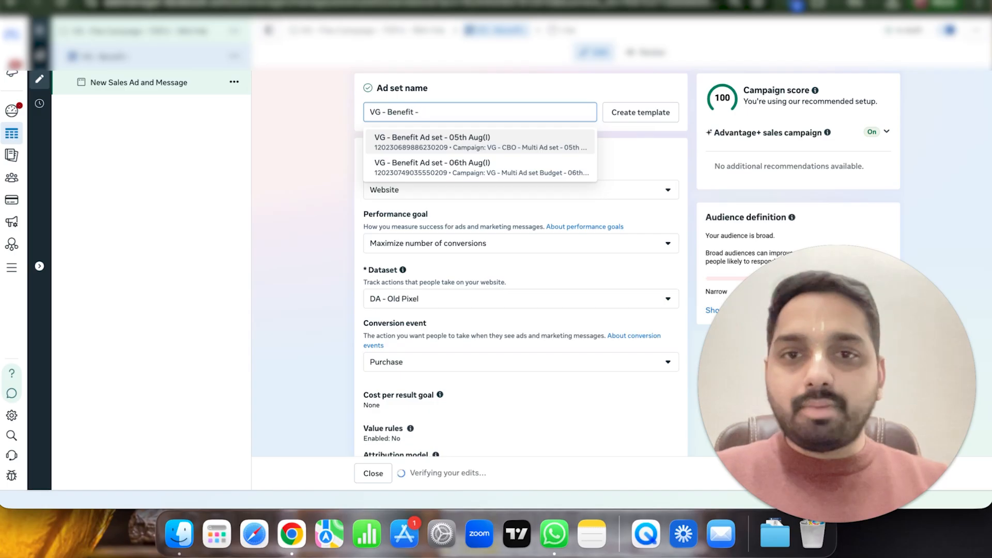
{"action": "type", "text": "it -"}
{"action": "key", "text": "BackSpace"}
{"action": "type", "text": "Angle"}
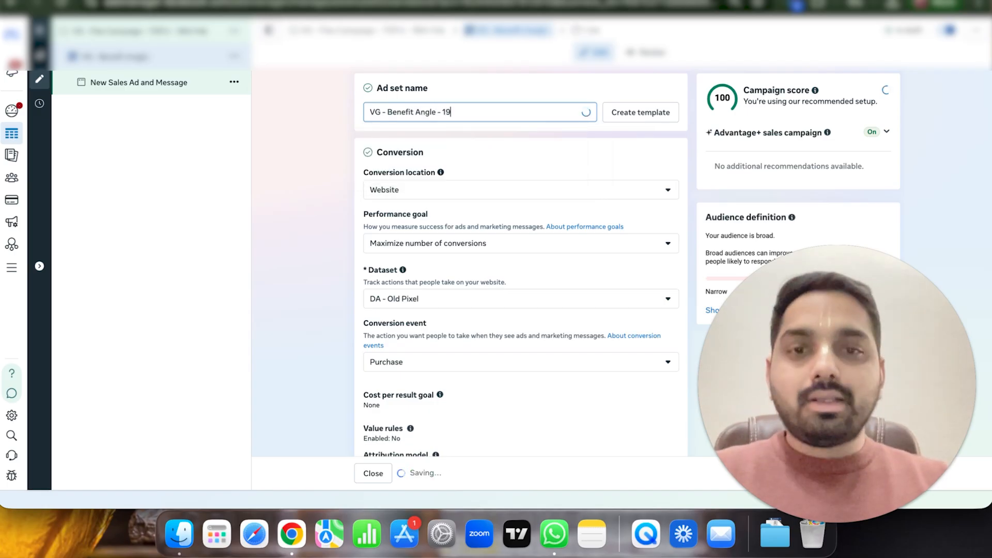
Step: Review the Benefit Angle ad set's conversion, budget, schedule and audience settings
{"action": "scroll", "coordinate": [344, 264], "scroll_direction": "down", "scroll_amount": 2}
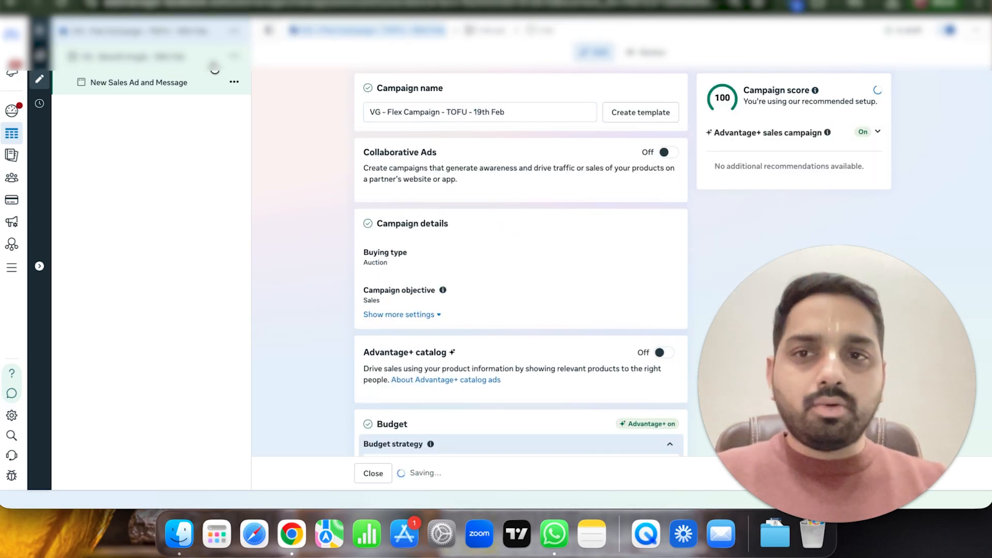
{"action": "left_click", "coordinate": [214, 63]}
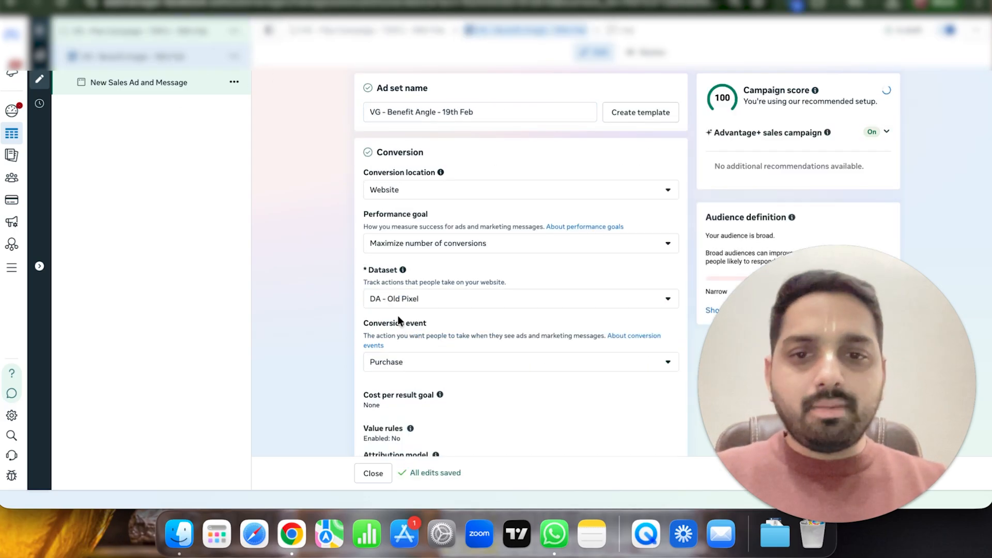
{"action": "scroll", "coordinate": [398, 316], "scroll_direction": "down", "scroll_amount": 5}
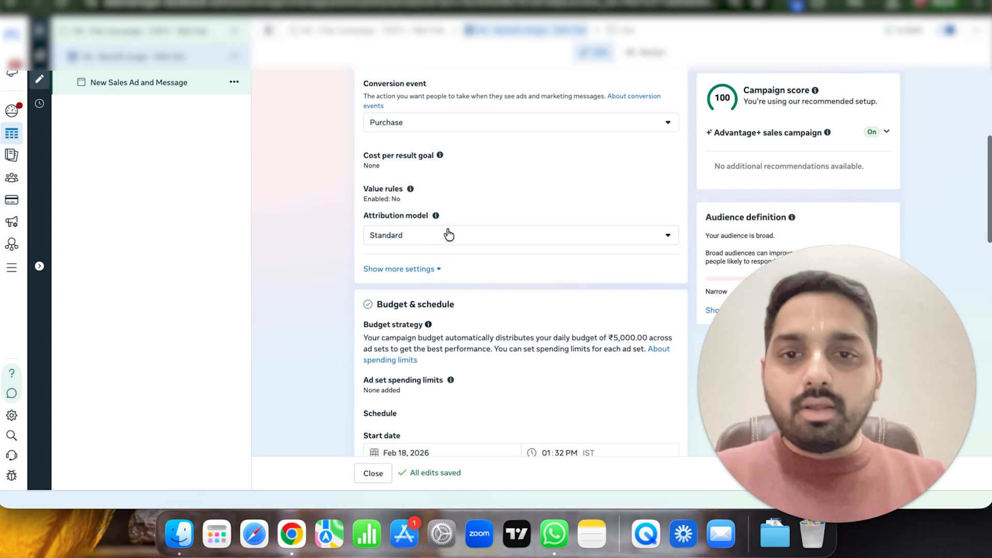
{"action": "scroll", "coordinate": [414, 289], "scroll_direction": "down", "scroll_amount": 8}
{"action": "scroll", "coordinate": [387, 150], "scroll_direction": "up", "scroll_amount": 1}
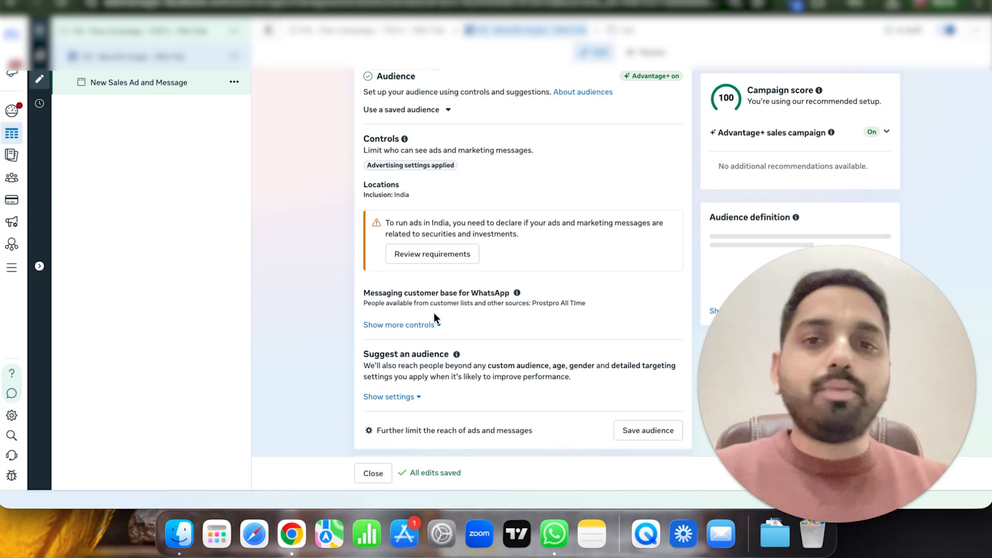
{"action": "scroll", "coordinate": [433, 312], "scroll_direction": "up", "scroll_amount": 3}
{"action": "scroll", "coordinate": [433, 312], "scroll_direction": "down", "scroll_amount": 2}
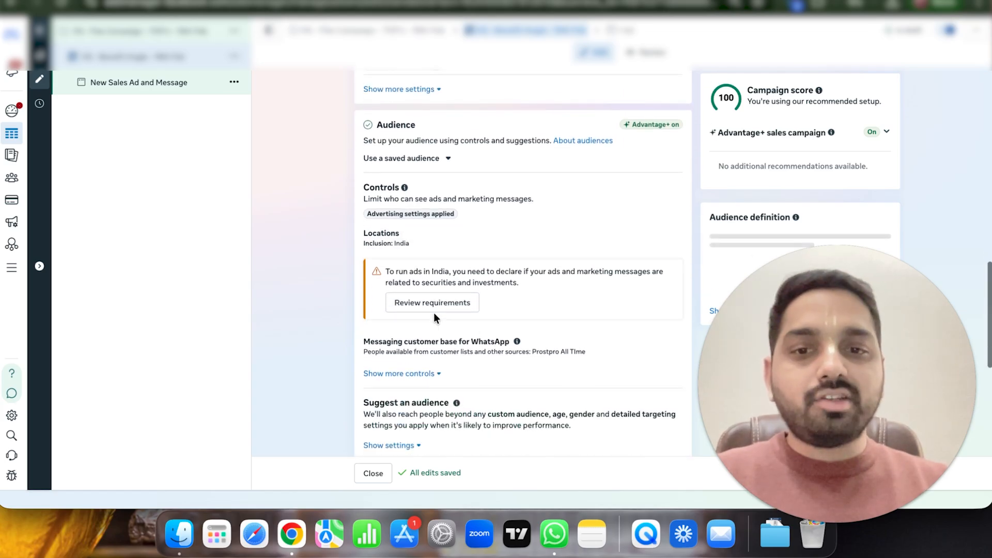
{"action": "scroll", "coordinate": [433, 312], "scroll_direction": "down", "scroll_amount": 1}
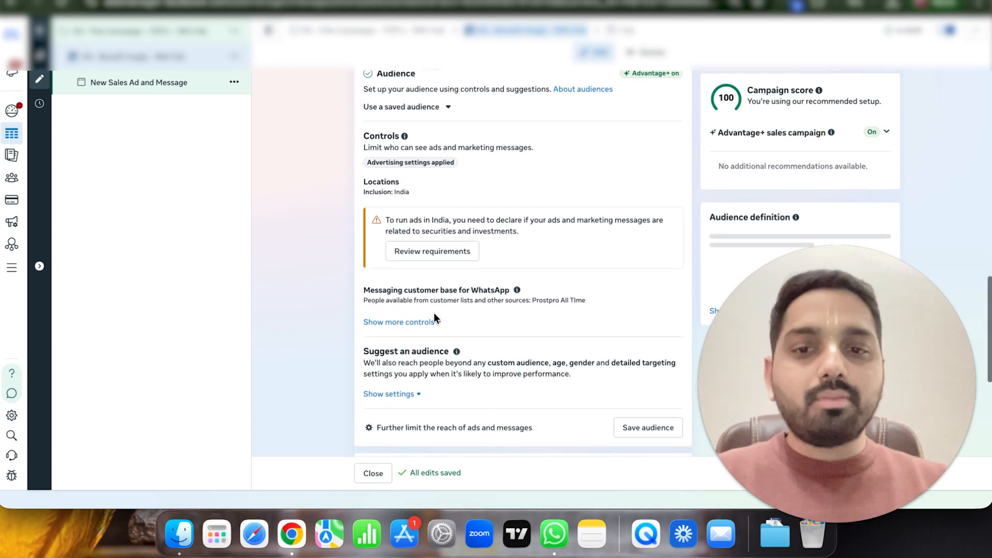
Step: Exclude the custom audience "RV - Purchase - 180 Days" in the ad set's additional audience controls
{"action": "left_click", "coordinate": [406, 322]}
{"action": "scroll", "coordinate": [406, 325], "scroll_direction": "down", "scroll_amount": 2}
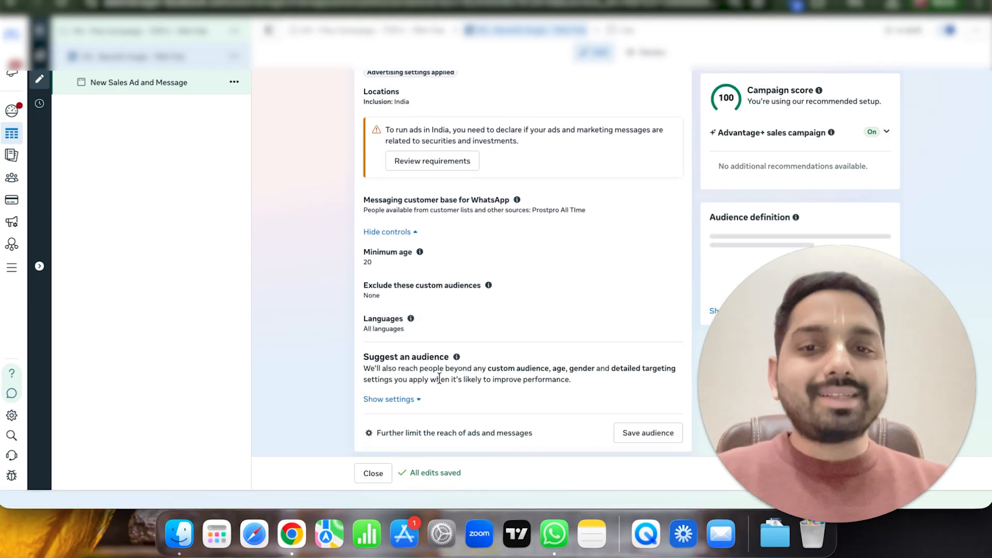
{"action": "left_click", "coordinate": [412, 291]}
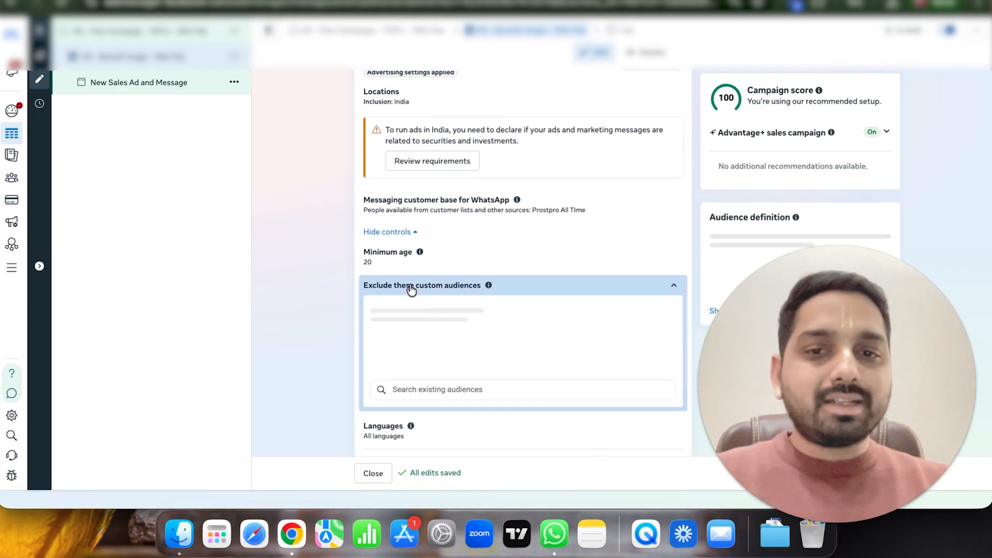
{"action": "scroll", "coordinate": [427, 390], "scroll_direction": "down", "scroll_amount": 2}
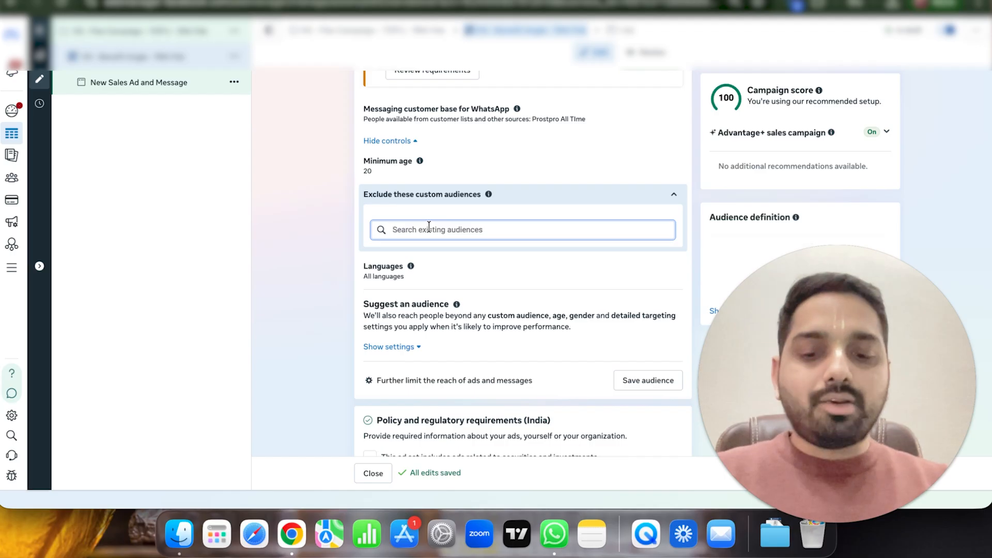
{"action": "type", "text": "pur"}
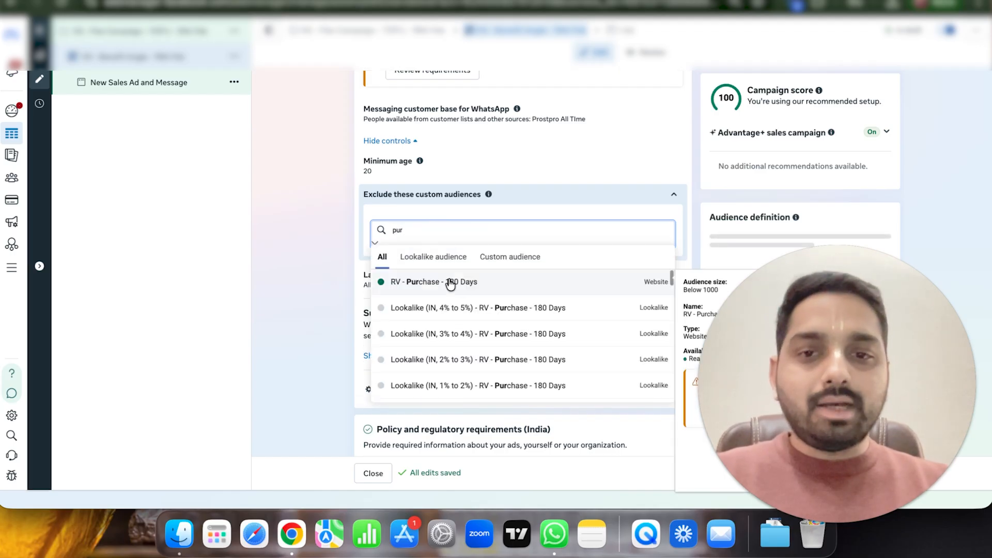
{"action": "left_click", "coordinate": [465, 281]}
{"action": "left_click", "coordinate": [342, 299]}
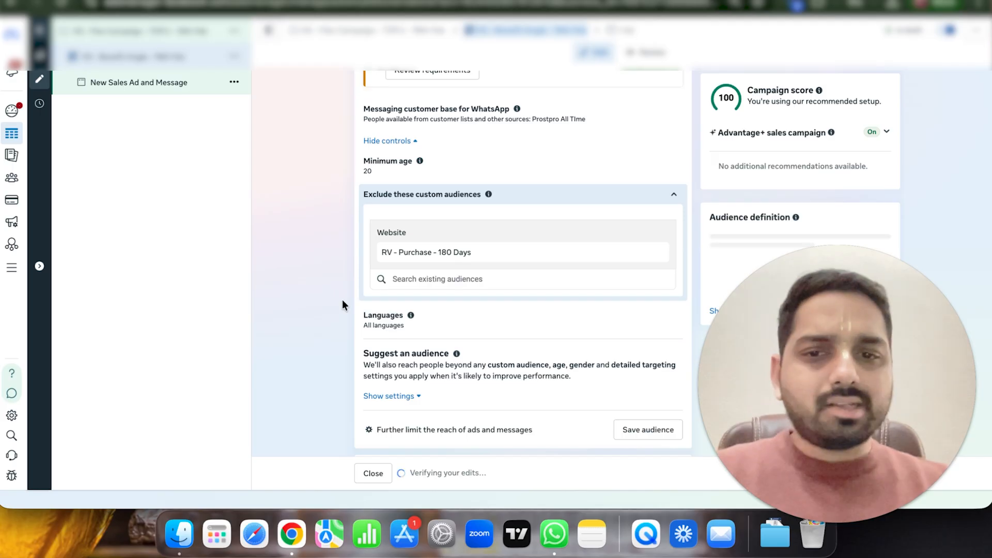
Step: Open the ad under the Benefit Angle ad set and rename it "VG - Benefit Angle"
{"action": "scroll", "coordinate": [342, 299], "scroll_direction": "down", "scroll_amount": 5}
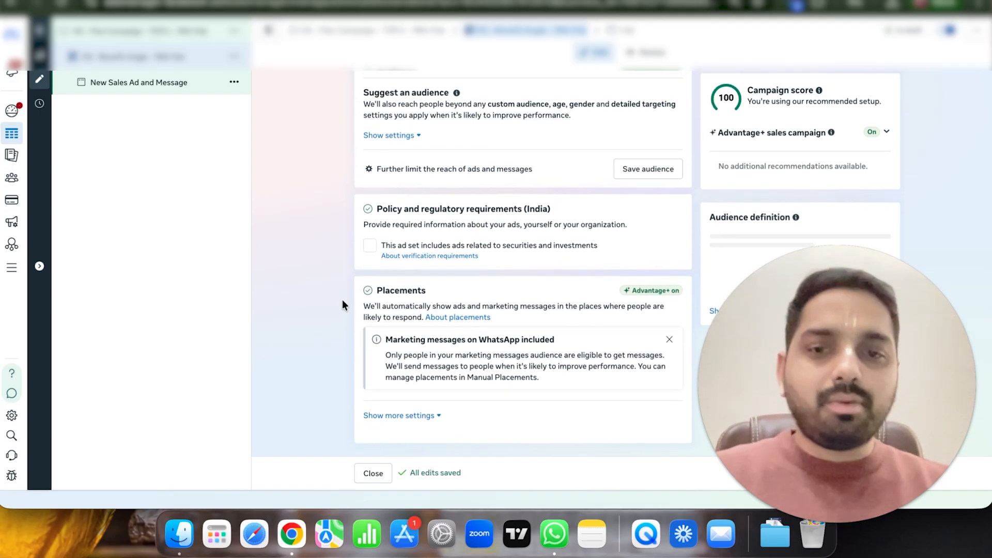
{"action": "scroll", "coordinate": [342, 299], "scroll_direction": "up", "scroll_amount": 10}
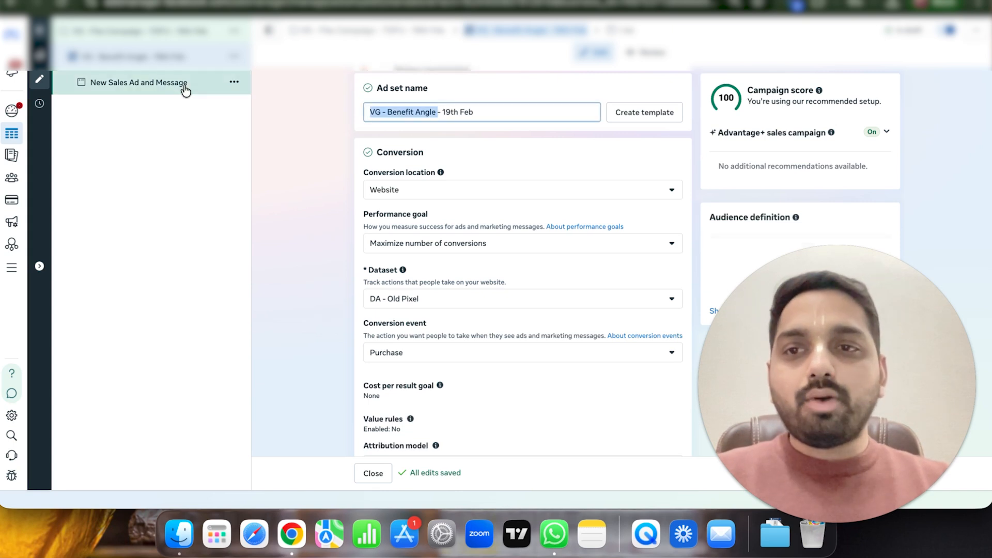
{"action": "key", "text": "super+a"}
{"action": "type", "text": "VG - Benefit Angle"}
Step: Set the ad's Facebook Page to Dharishah Ayurveda
{"action": "left_click", "coordinate": [468, 294]}
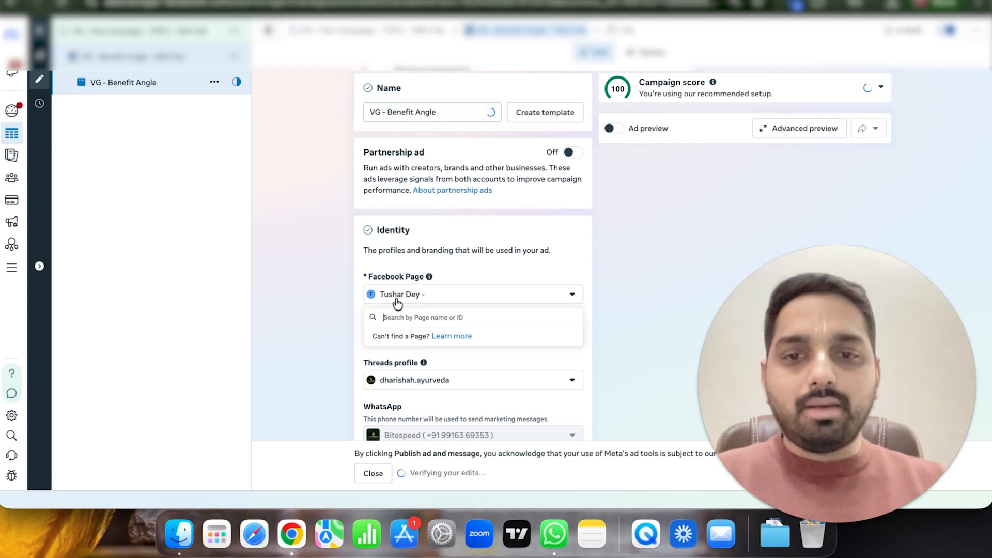
{"action": "type", "text": "dhar"}
{"action": "left_click", "coordinate": [465, 392]}
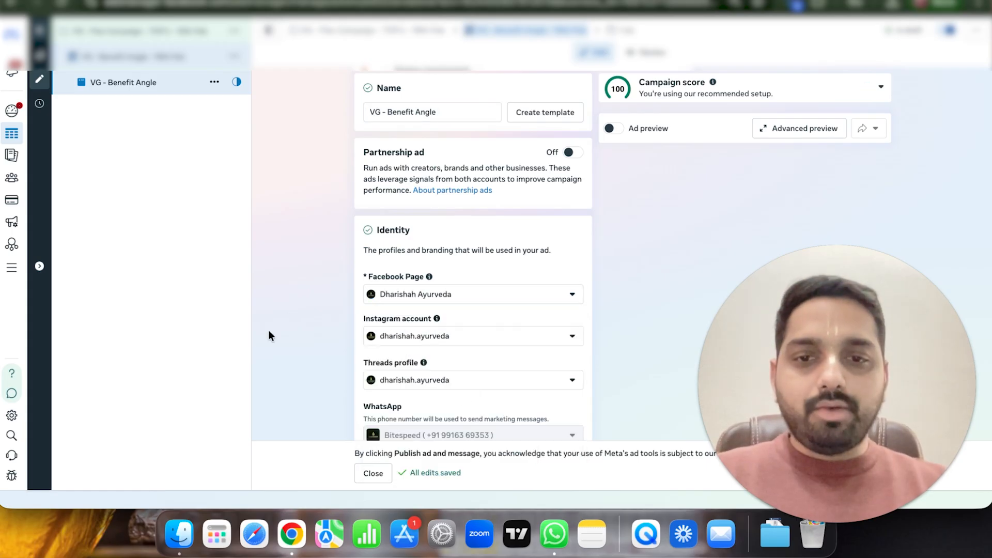
{"action": "scroll", "coordinate": [315, 345], "scroll_direction": "down", "scroll_amount": 3}
{"action": "scroll", "coordinate": [314, 351], "scroll_direction": "down", "scroll_amount": 10}
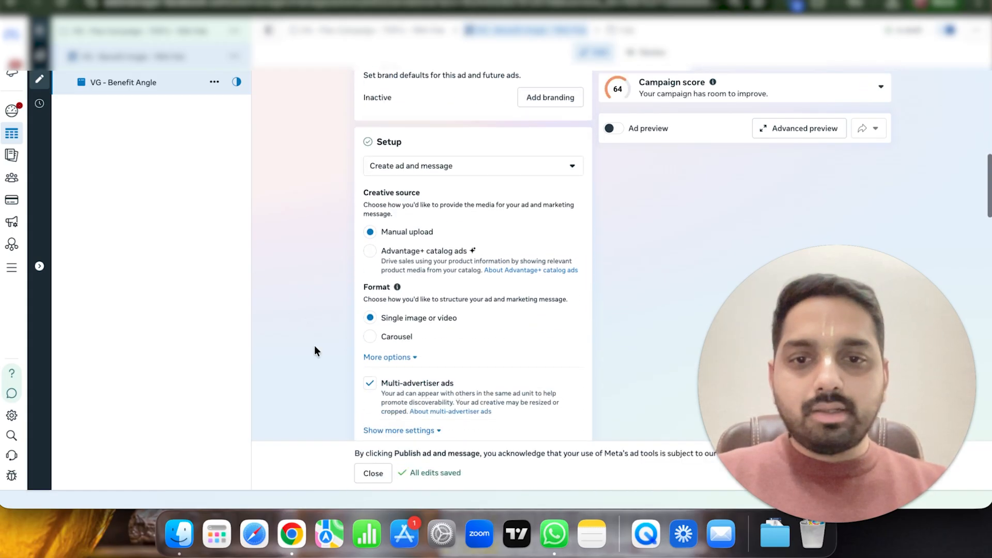
{"action": "scroll", "coordinate": [314, 351], "scroll_direction": "down", "scroll_amount": 5}
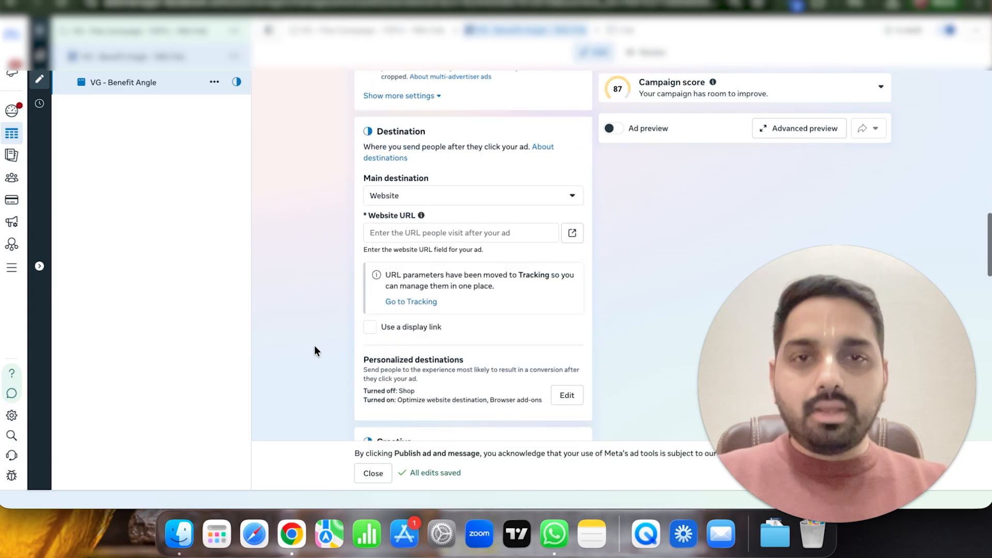
{"action": "key", "text": "super+t"}
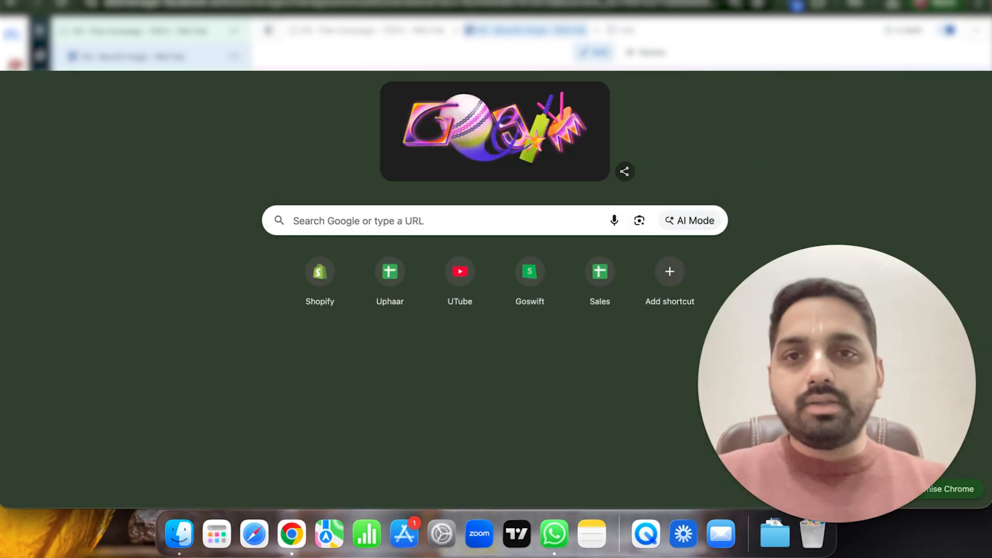
{"action": "key", "text": "super+w"}
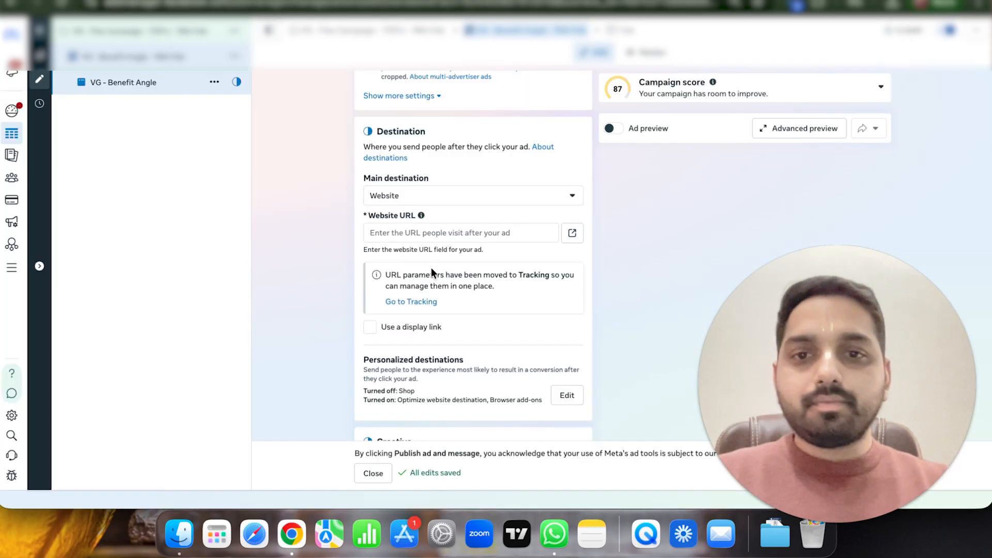
{"action": "type", "text": "arishahayurveda.com/products/prostpro-capsules"}
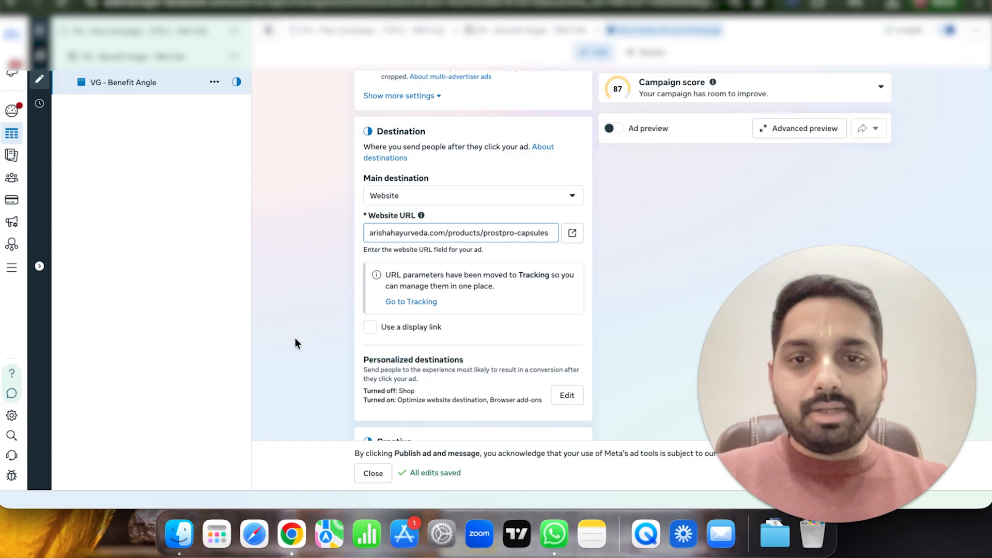
{"action": "left_click", "coordinate": [295, 343]}
{"action": "scroll", "coordinate": [453, 357], "scroll_direction": "down", "scroll_amount": 2}
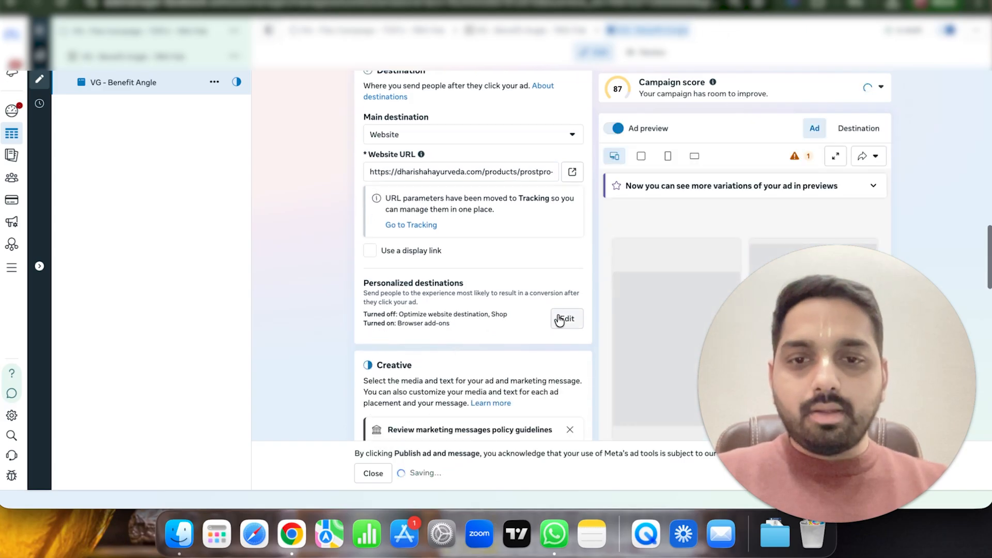
Step: Start an image creative, find the title "5B Surgery Beige" in the creative tracking sheet and choose that image as the ad's media
{"action": "scroll", "coordinate": [561, 326], "scroll_direction": "down", "scroll_amount": 8}
{"action": "scroll", "coordinate": [528, 275], "scroll_direction": "up", "scroll_amount": 3}
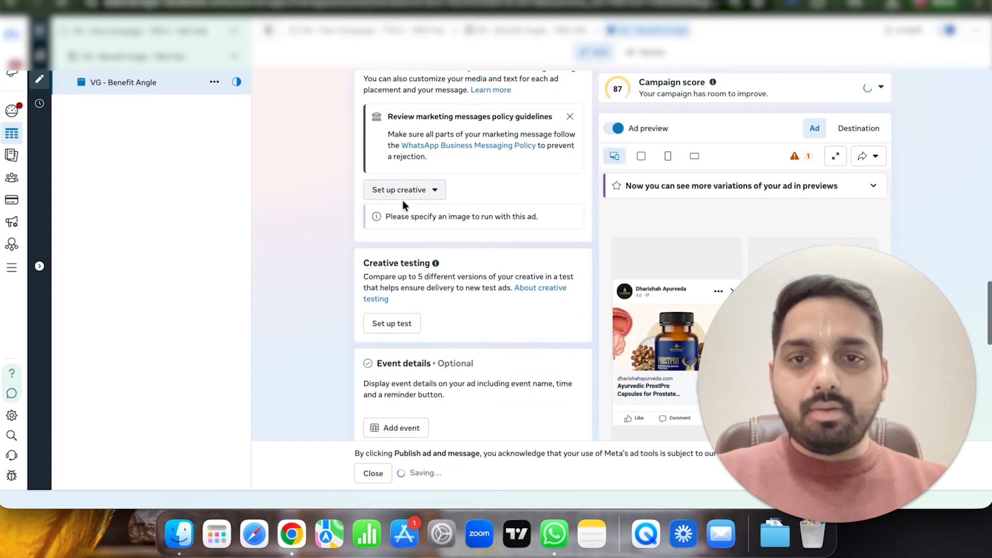
{"action": "left_click", "coordinate": [411, 196]}
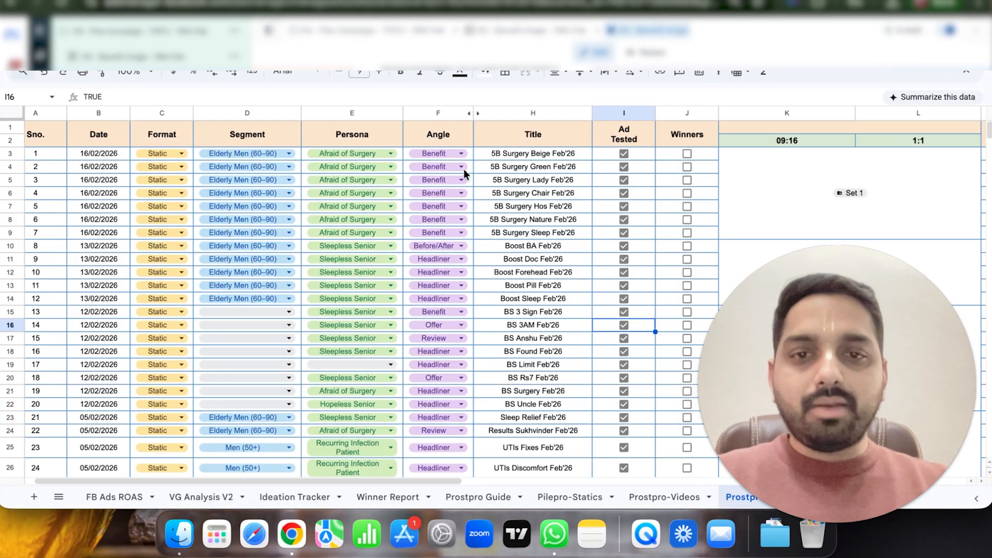
{"action": "left_click", "coordinate": [562, 155]}
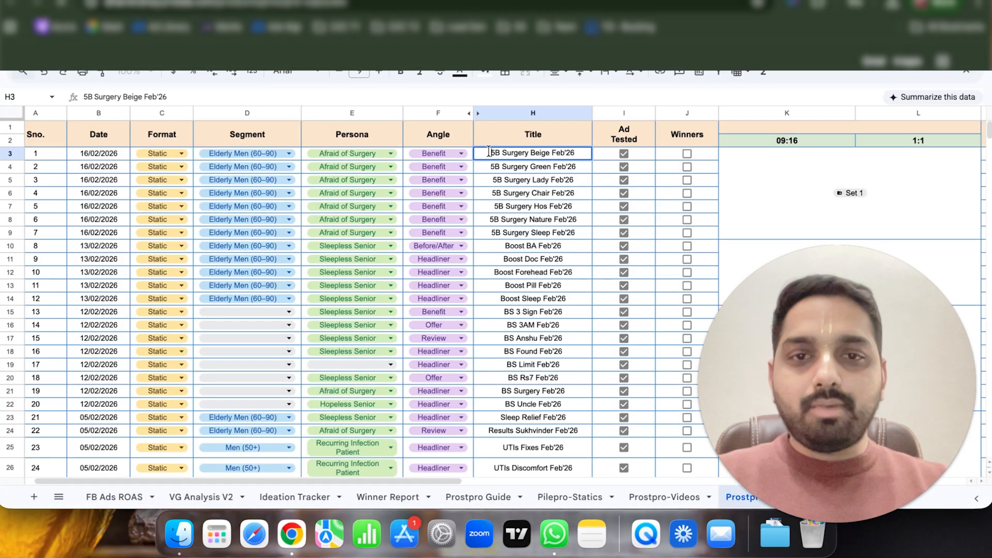
{"action": "left_click_drag", "start_coordinate": [488, 152], "coordinate": [547, 151]}
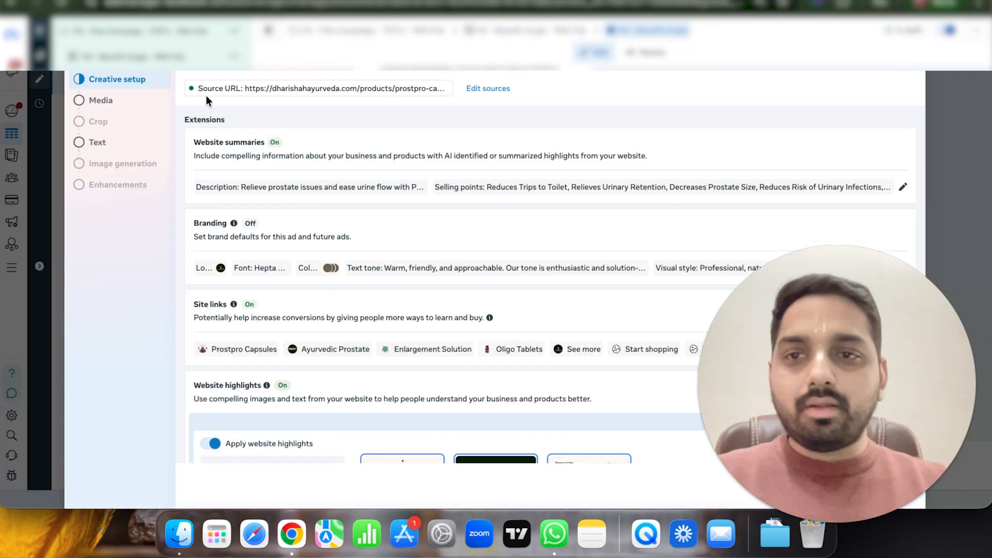
{"action": "left_click", "coordinate": [99, 101]}
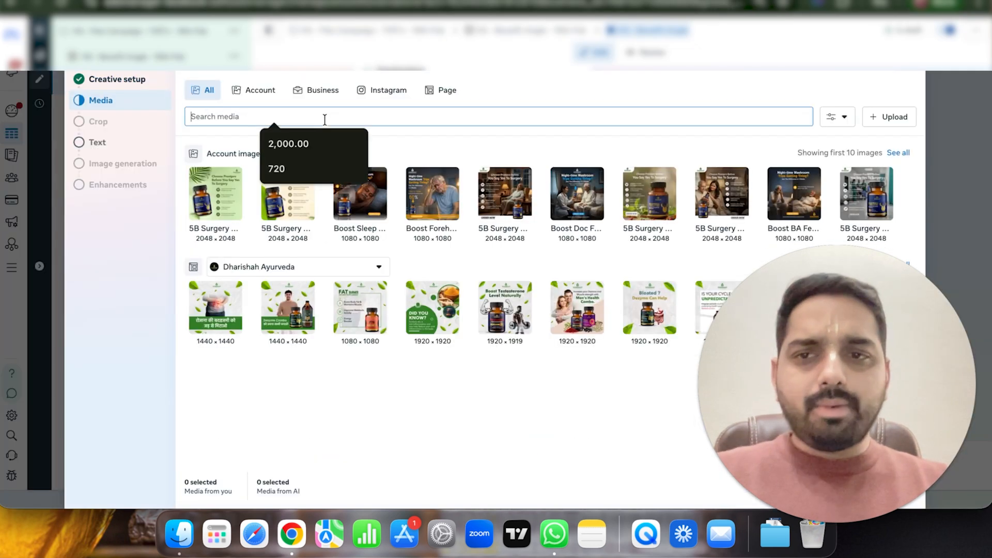
{"action": "type", "text": "5B Surgery Beige"}
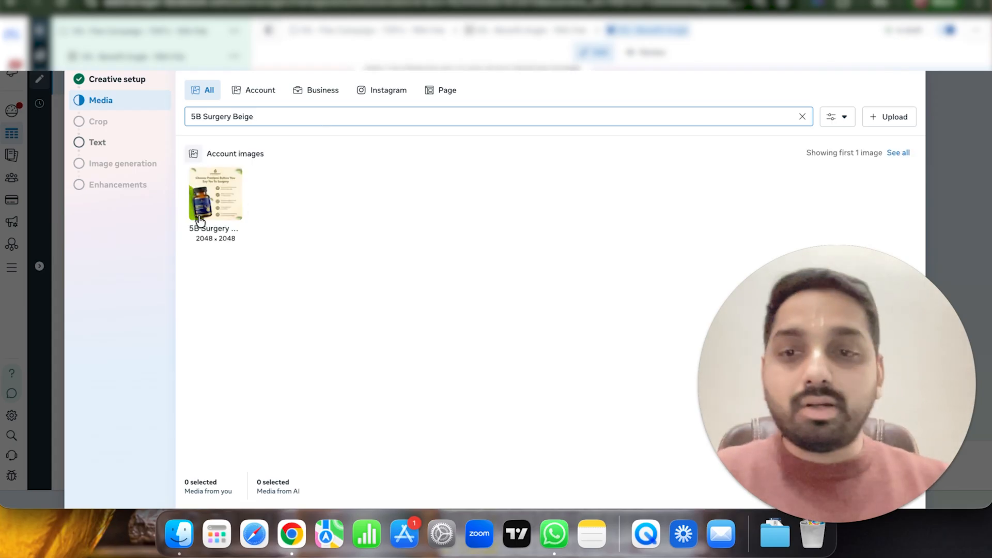
{"action": "left_click", "coordinate": [225, 195]}
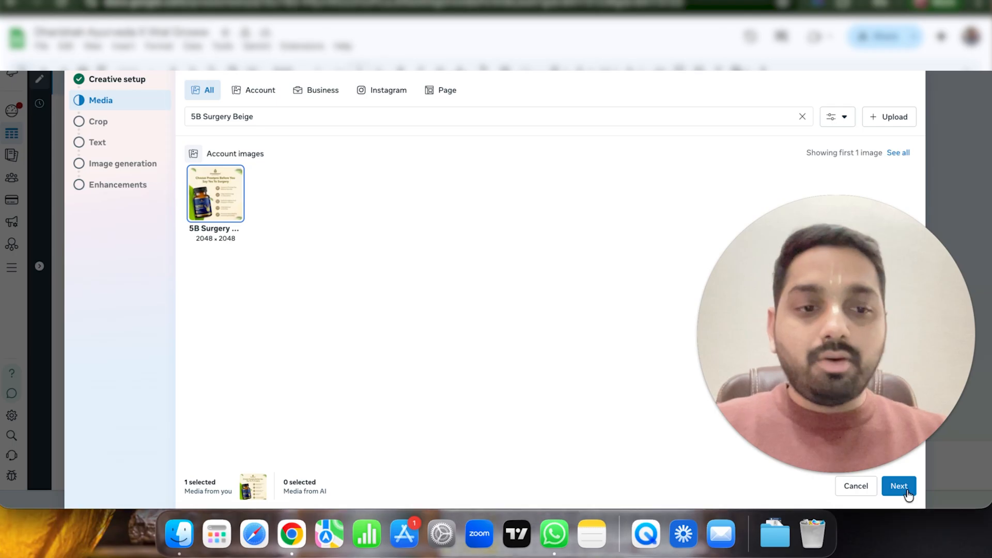
{"action": "left_click", "coordinate": [906, 489]}
{"action": "left_click", "coordinate": [906, 490]}
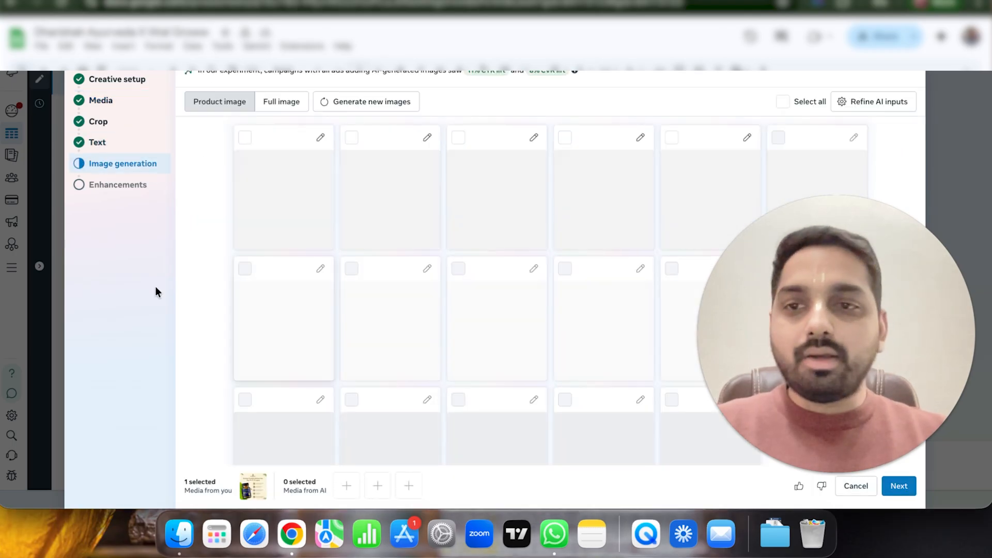
Step: Check the selected image's square, vertical and horizontal crops
{"action": "left_click", "coordinate": [98, 124]}
{"action": "left_click", "coordinate": [108, 145]}
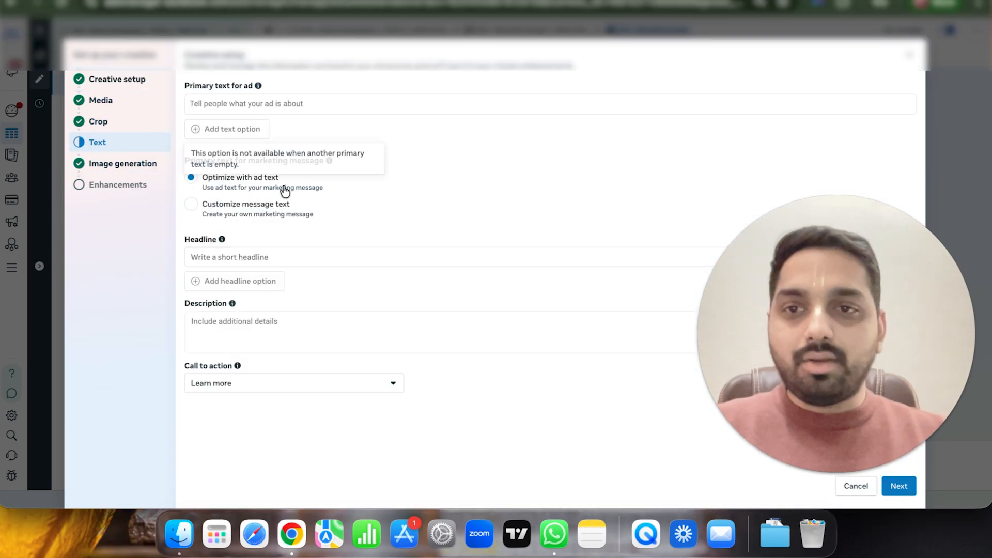
{"action": "left_click", "coordinate": [125, 122]}
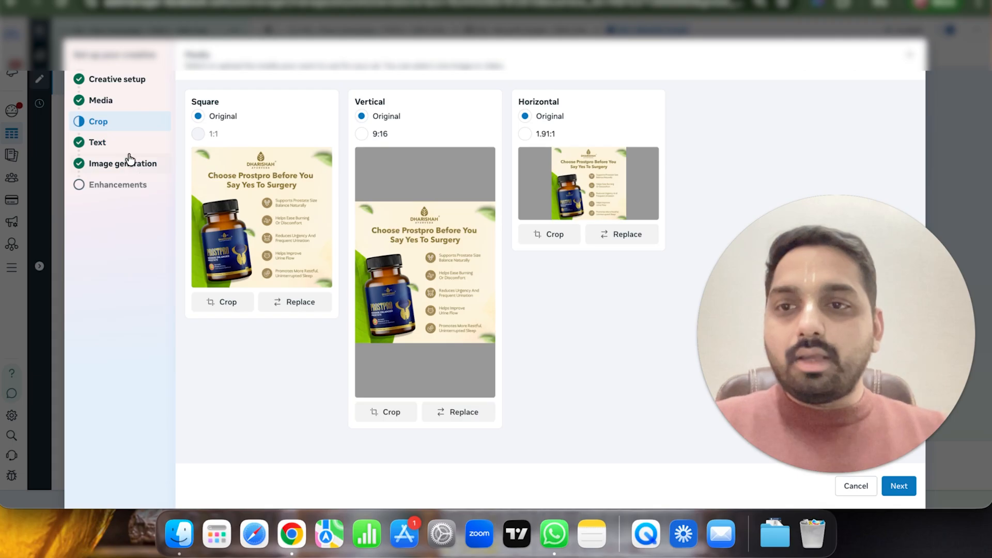
Step: Fill in three primary texts, the headlines "Prostate Discomfort? Act Early" and "Support Prostate Health Early", and the Order now call to action
{"action": "left_click", "coordinate": [83, 143]}
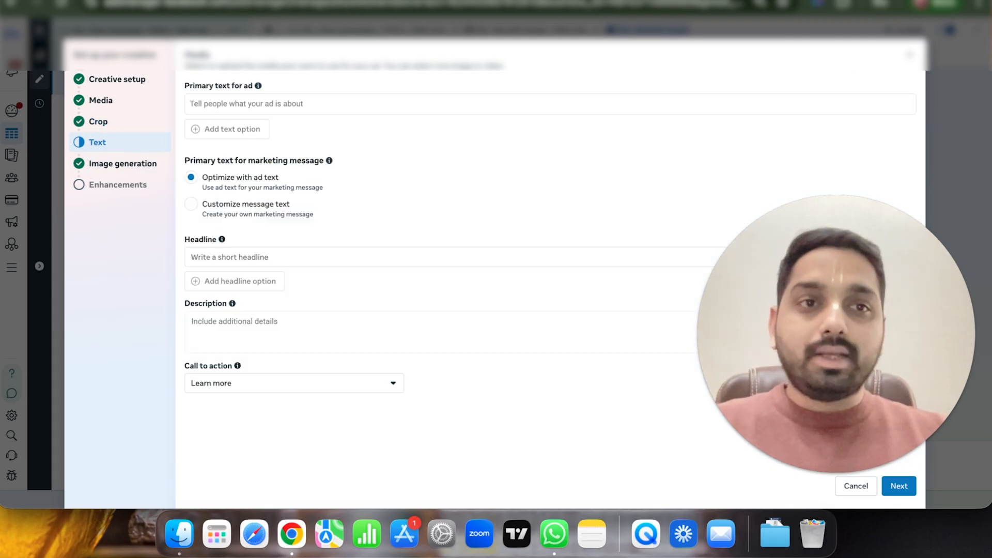
{"action": "key", "text": "super+t"}
{"action": "left_click", "coordinate": [326, 26]}
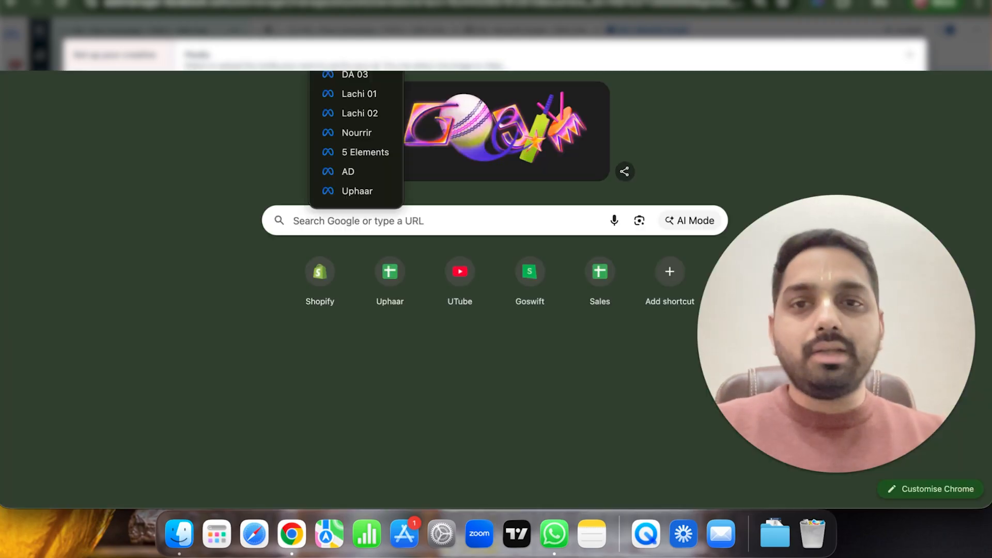
{"action": "left_click", "coordinate": [326, 26]}
{"action": "key", "text": "super+w"}
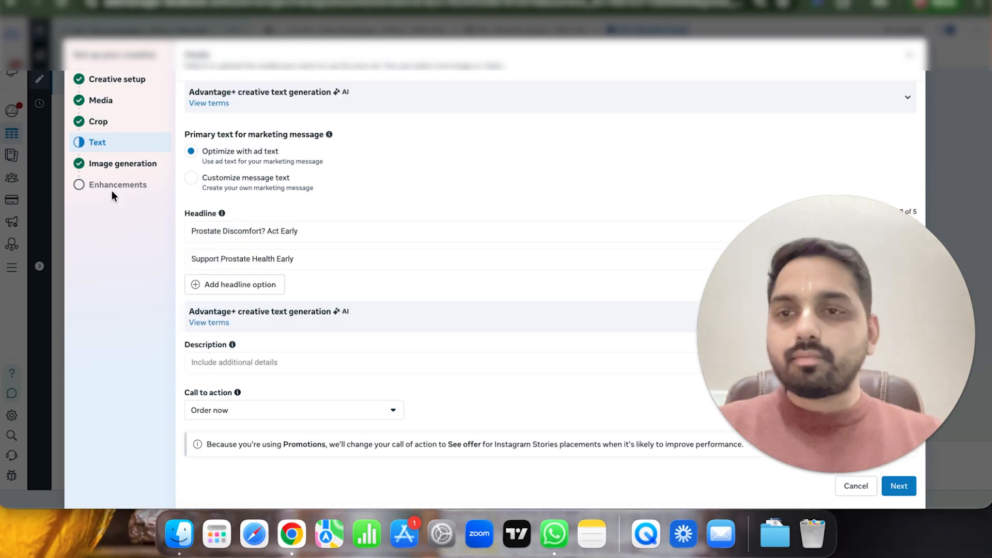
{"action": "scroll", "coordinate": [290, 145], "scroll_direction": "up", "scroll_amount": 5}
{"action": "scroll", "coordinate": [290, 145], "scroll_direction": "down", "scroll_amount": 1}
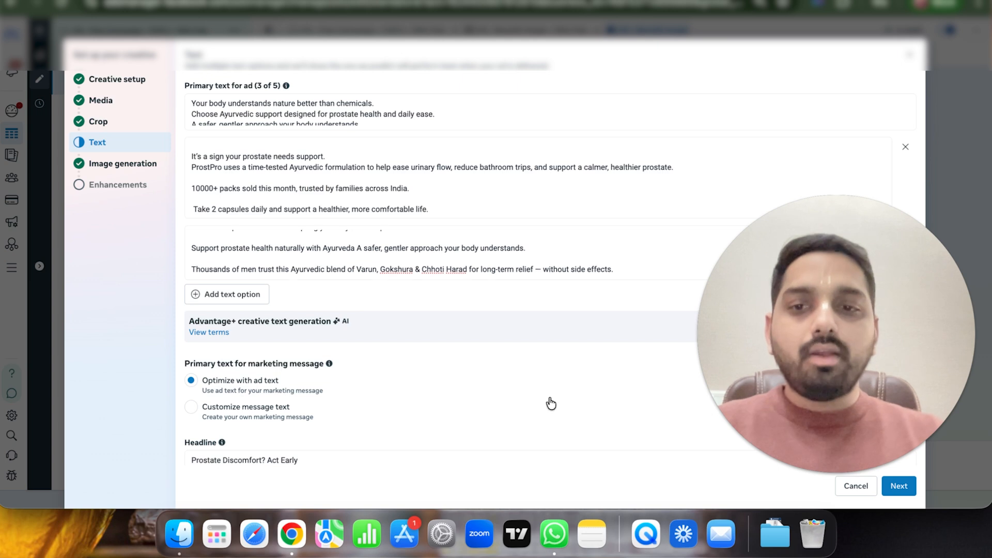
{"action": "scroll", "coordinate": [600, 423], "scroll_direction": "down", "scroll_amount": 5}
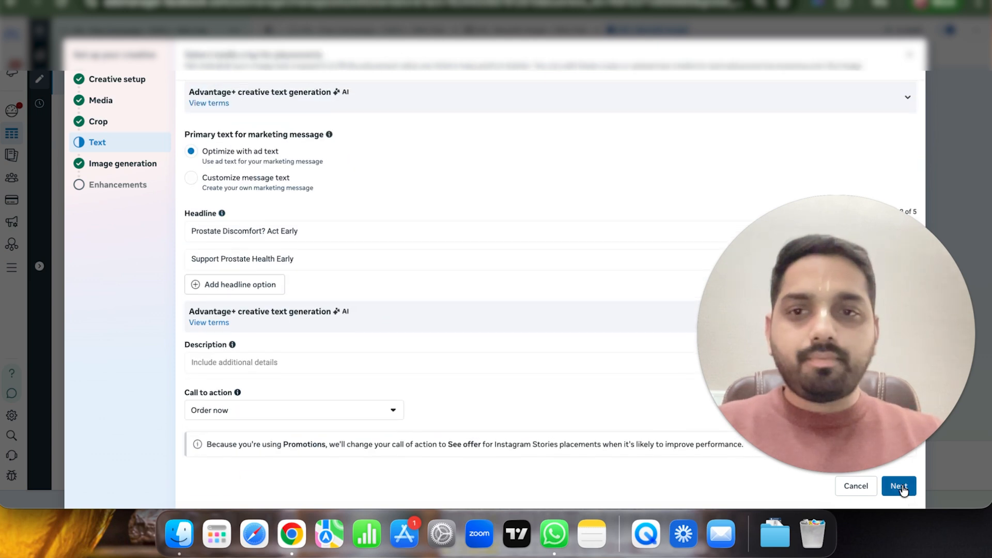
Step: Finish the creative setup without adding AI-generated images or turning on further enhancements
{"action": "left_click", "coordinate": [899, 487]}
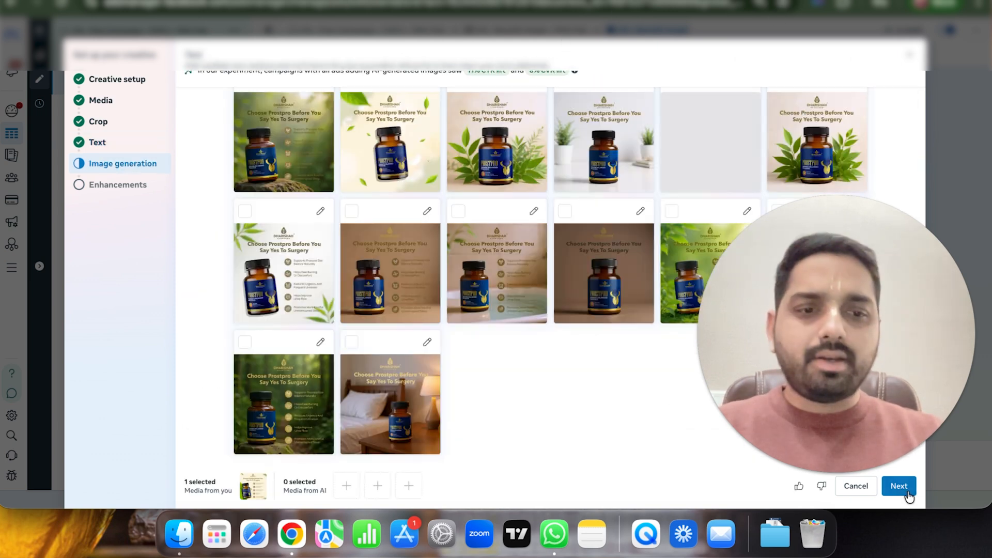
{"action": "left_click", "coordinate": [905, 489]}
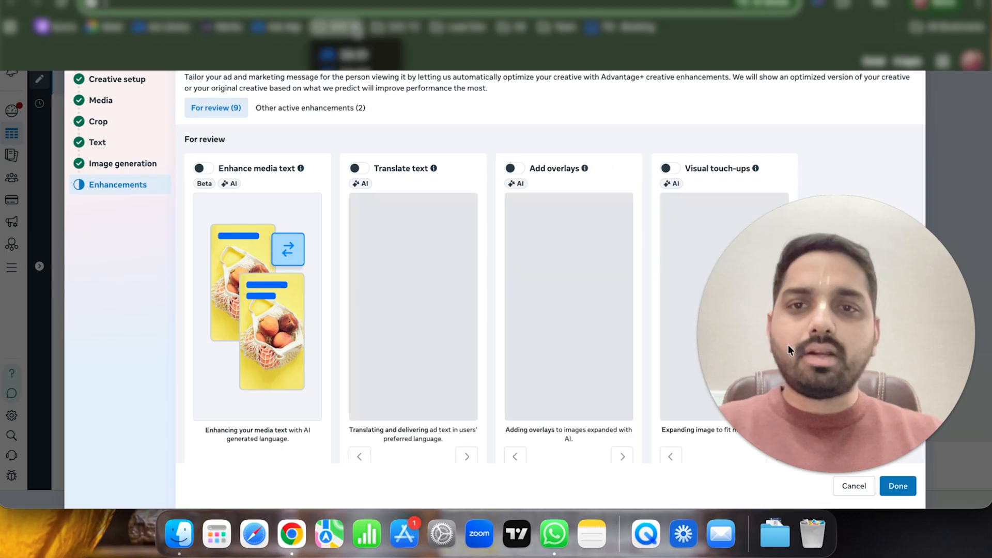
{"action": "left_click", "coordinate": [901, 493]}
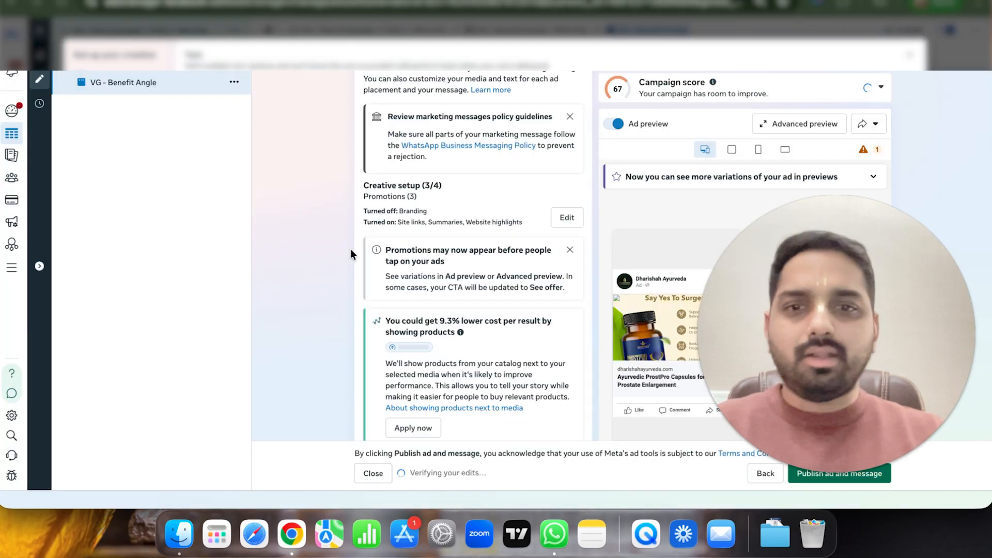
Step: Show all ad format options and change the ad's format from single image to Flexible
{"action": "scroll", "coordinate": [364, 244], "scroll_direction": "up", "scroll_amount": 3}
{"action": "scroll", "coordinate": [363, 244], "scroll_direction": "up", "scroll_amount": 15}
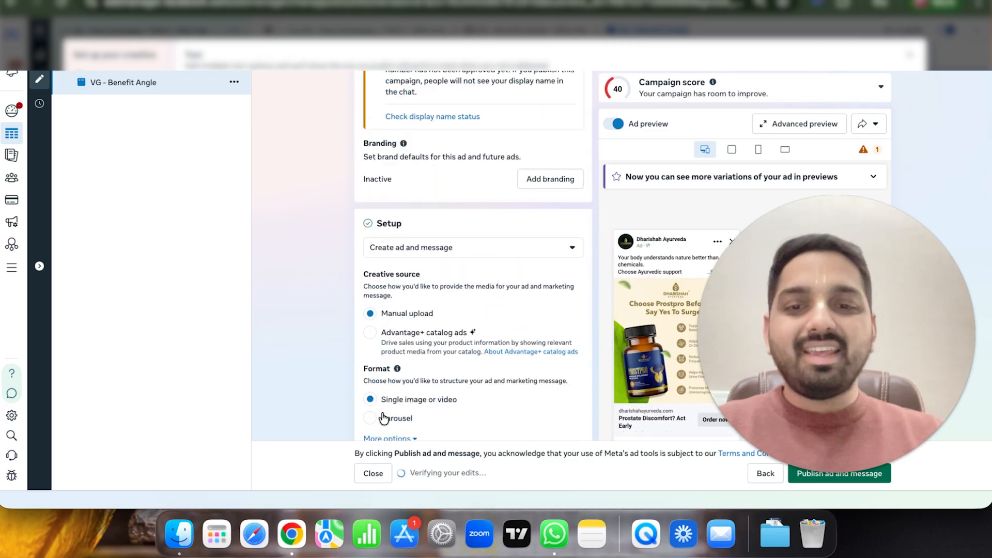
{"action": "scroll", "coordinate": [393, 386], "scroll_direction": "down", "scroll_amount": 2}
{"action": "left_click", "coordinate": [394, 384]}
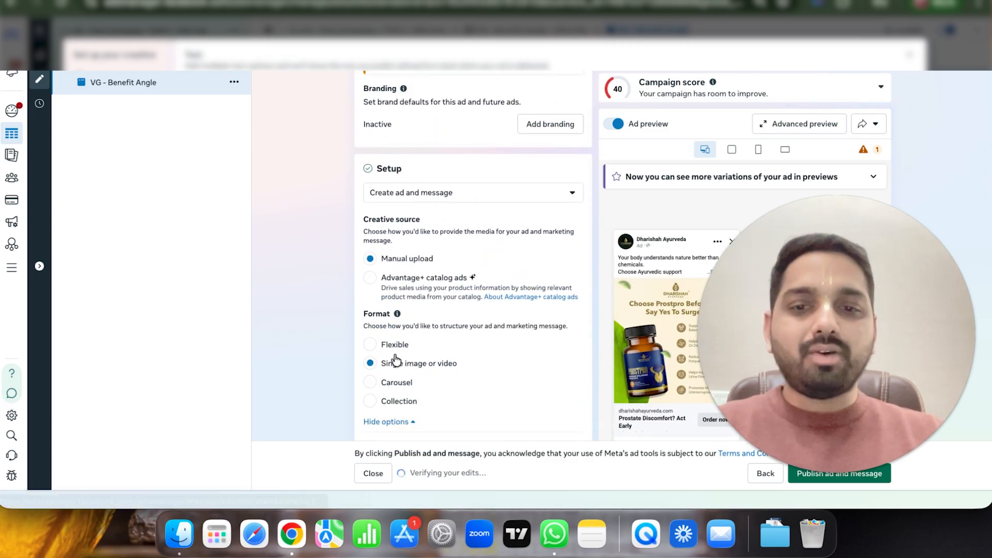
{"action": "left_click", "coordinate": [386, 348]}
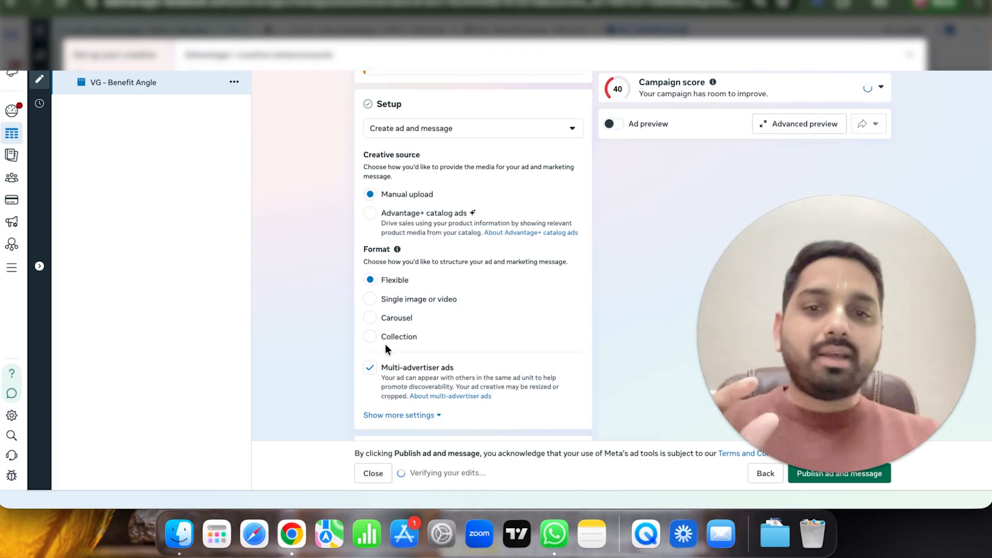
Step: Begin adding images to the flexible ad's media from the account's image library
{"action": "scroll", "coordinate": [386, 349], "scroll_direction": "down", "scroll_amount": 4}
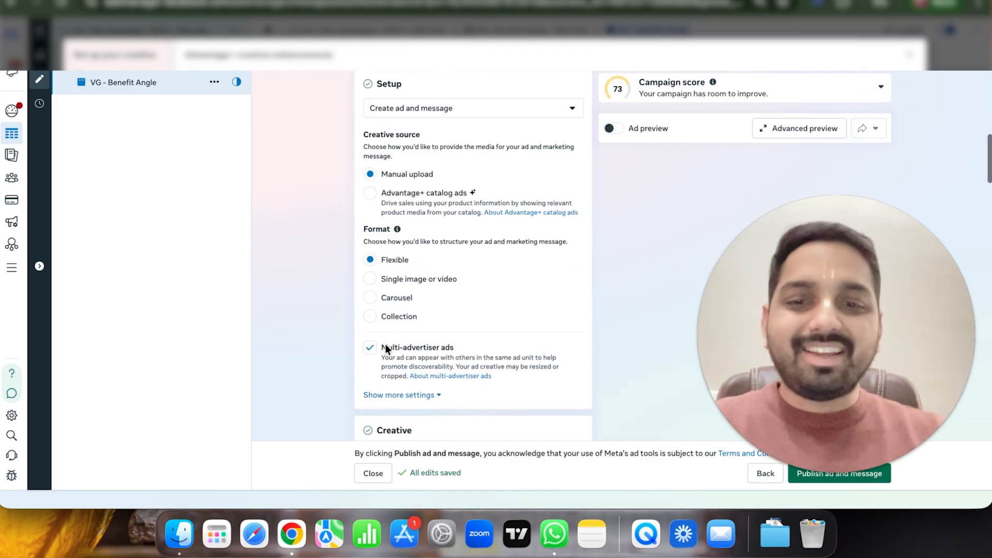
{"action": "scroll", "coordinate": [386, 277], "scroll_direction": "down", "scroll_amount": 11}
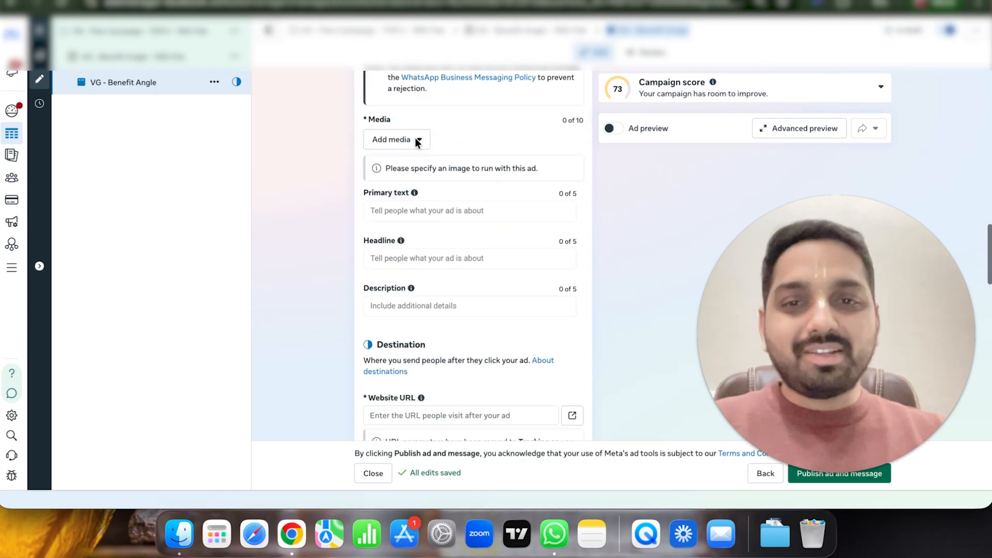
{"action": "left_click", "coordinate": [378, 140]}
{"action": "left_click", "coordinate": [417, 168]}
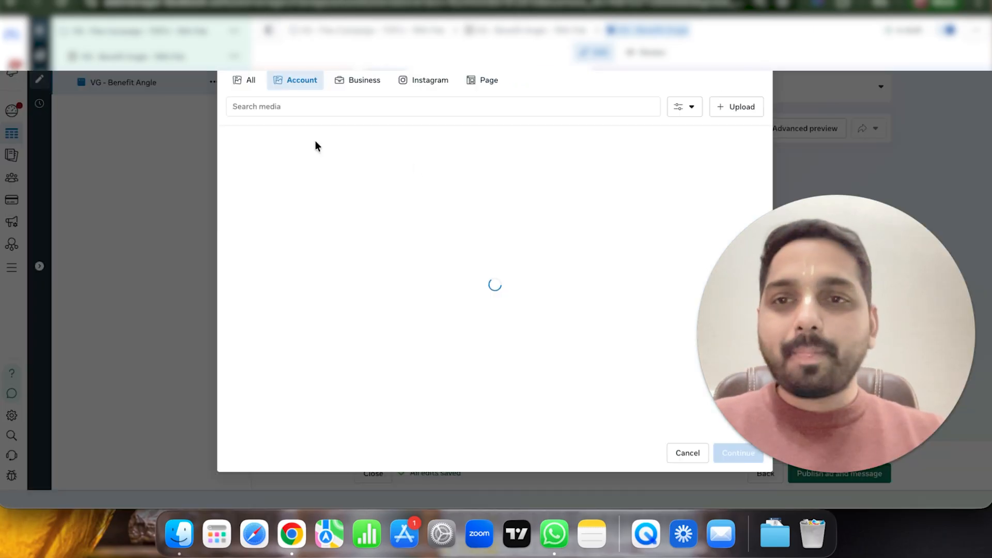
{"action": "left_click", "coordinate": [312, 108]}
{"action": "type", "text": "Support Prostate Health Early"}
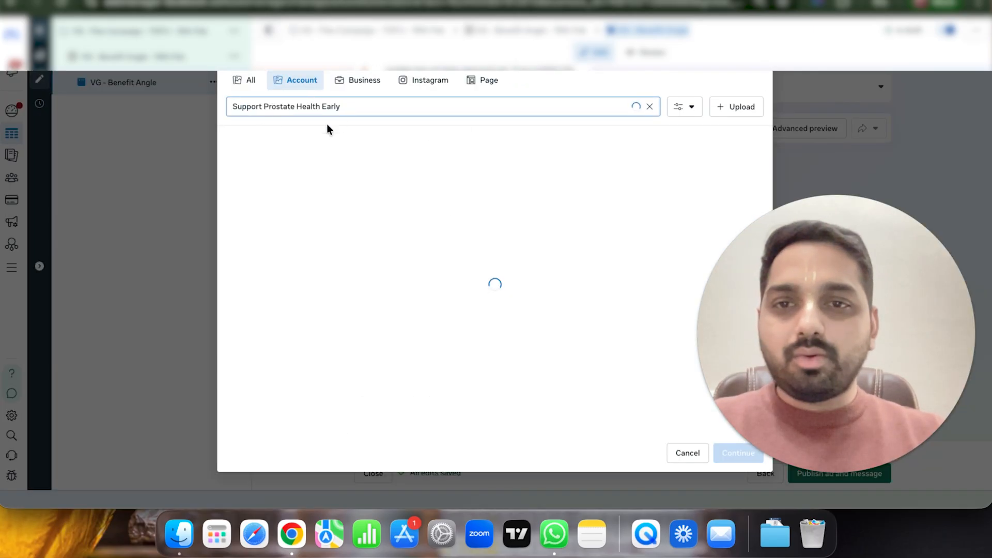
{"action": "key", "text": "BackSpace"}
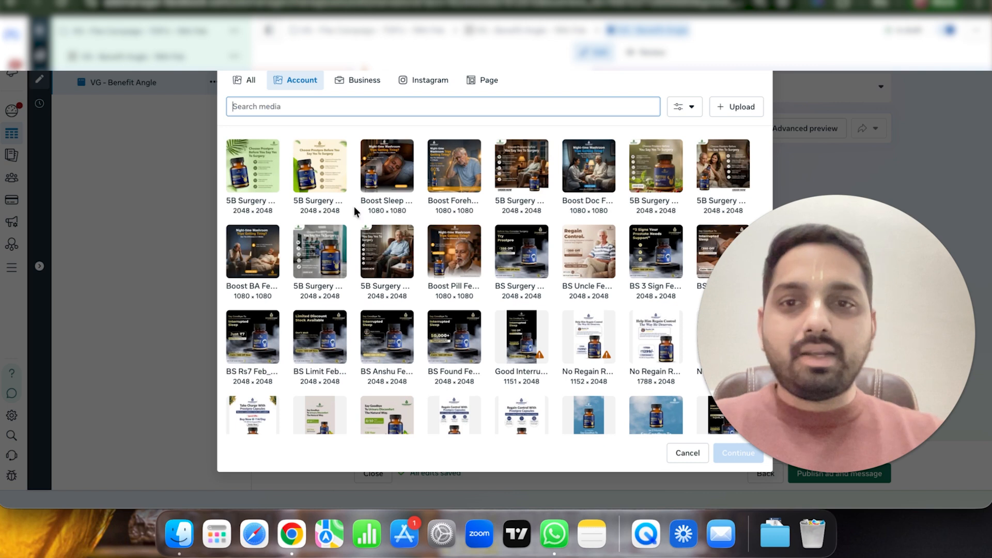
Step: Search the account's images for "5B Surger" and add all the 5B Surgery images to the ad's media
{"action": "key", "text": "super+Tab"}
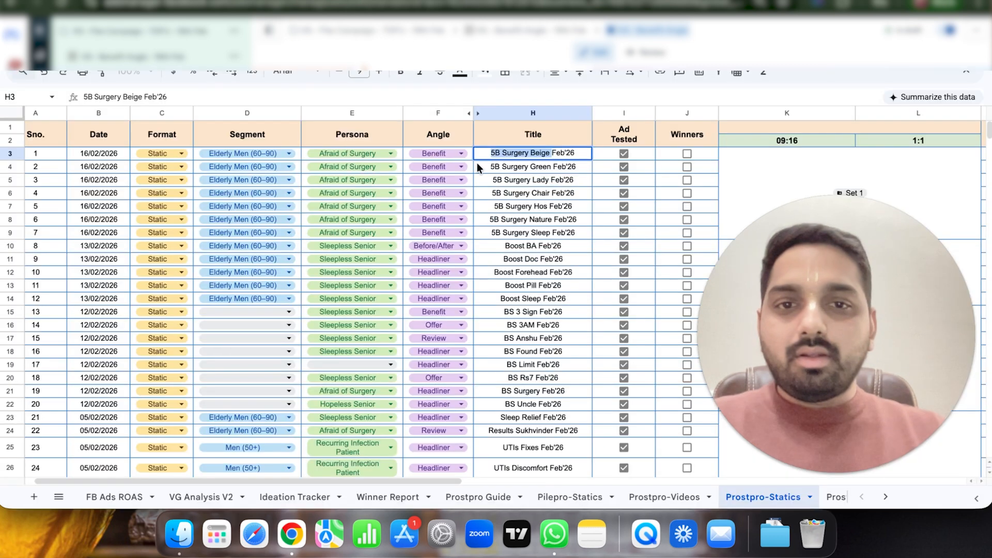
{"action": "key", "text": "super+Tab"}
{"action": "left_click", "coordinate": [265, 107]}
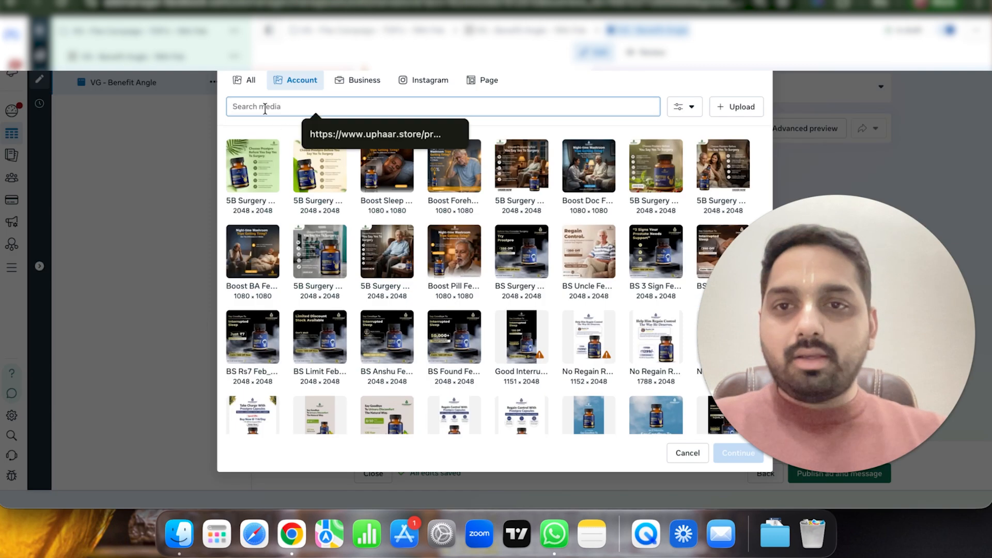
{"action": "type", "text": "5B Surgery Beige"}
{"action": "left_click", "coordinate": [257, 174]}
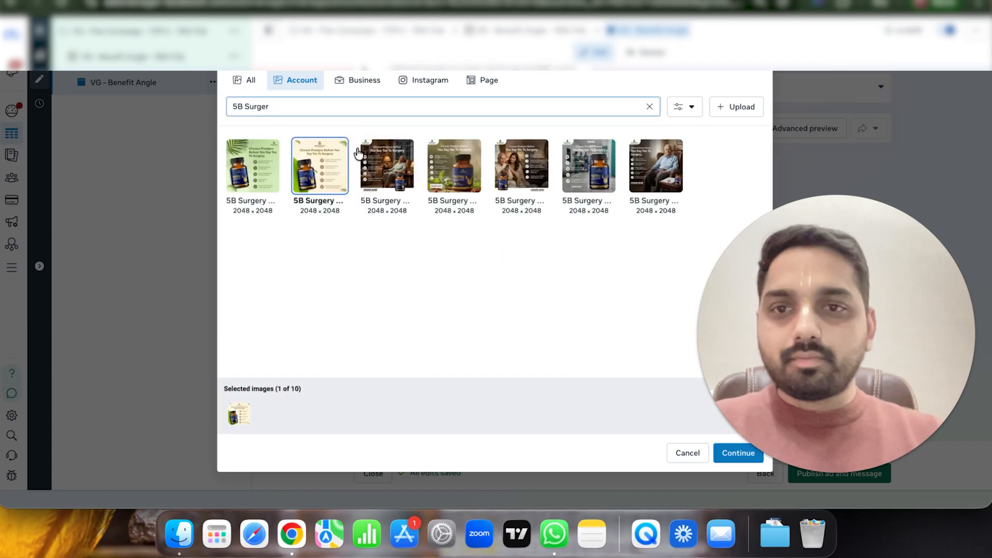
{"action": "left_click", "coordinate": [252, 177]}
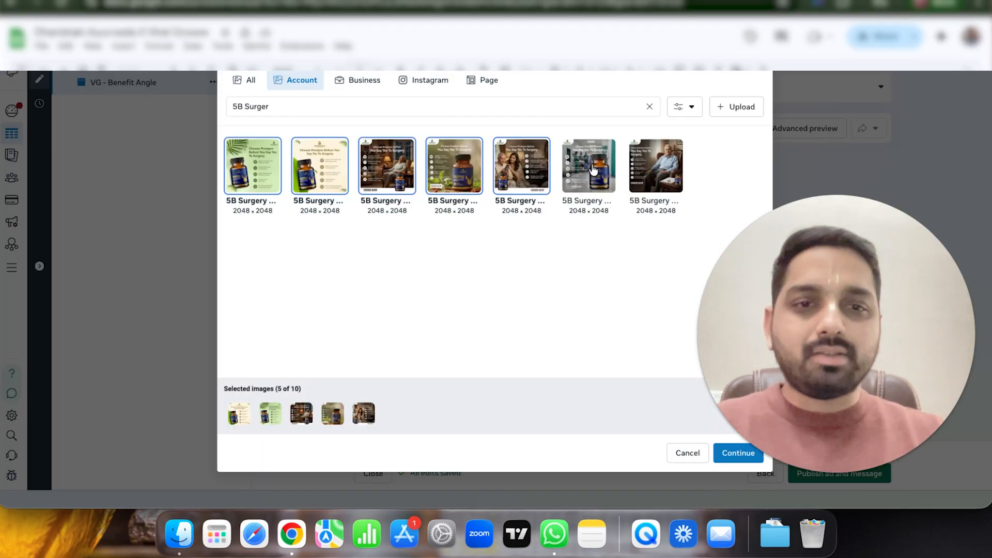
{"action": "left_click", "coordinate": [593, 170]}
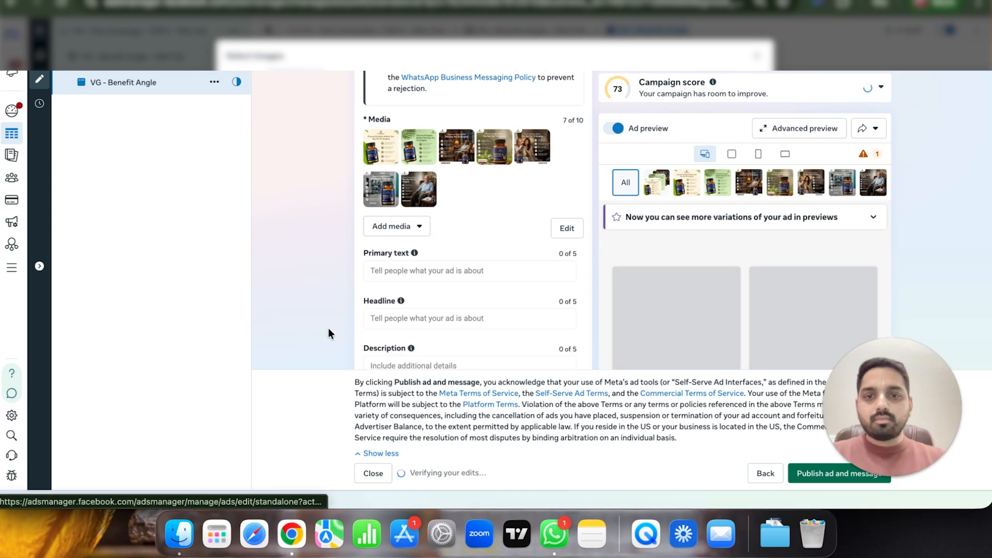
Step: Fill in the flexible ad's three primary texts and the headline "Prostate Discomfort? Act Early"
{"action": "left_click", "coordinate": [426, 267]}
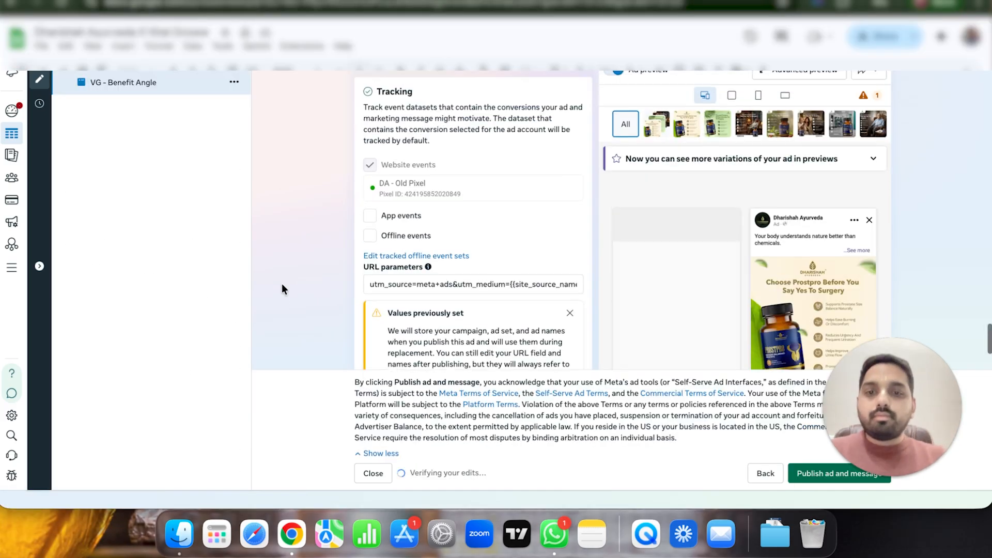
{"action": "scroll", "coordinate": [281, 283], "scroll_direction": "up", "scroll_amount": 15}
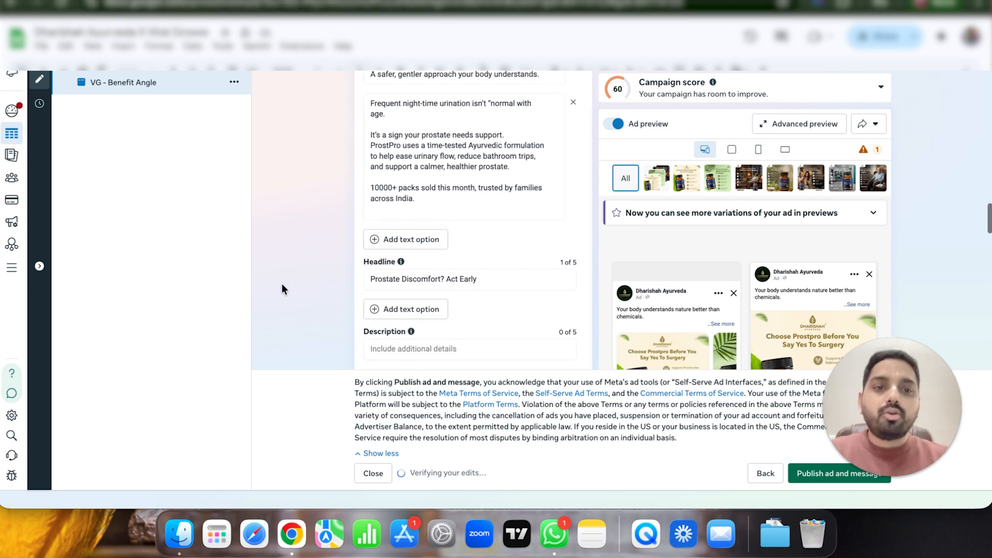
{"action": "scroll", "coordinate": [340, 178], "scroll_direction": "down", "scroll_amount": 5}
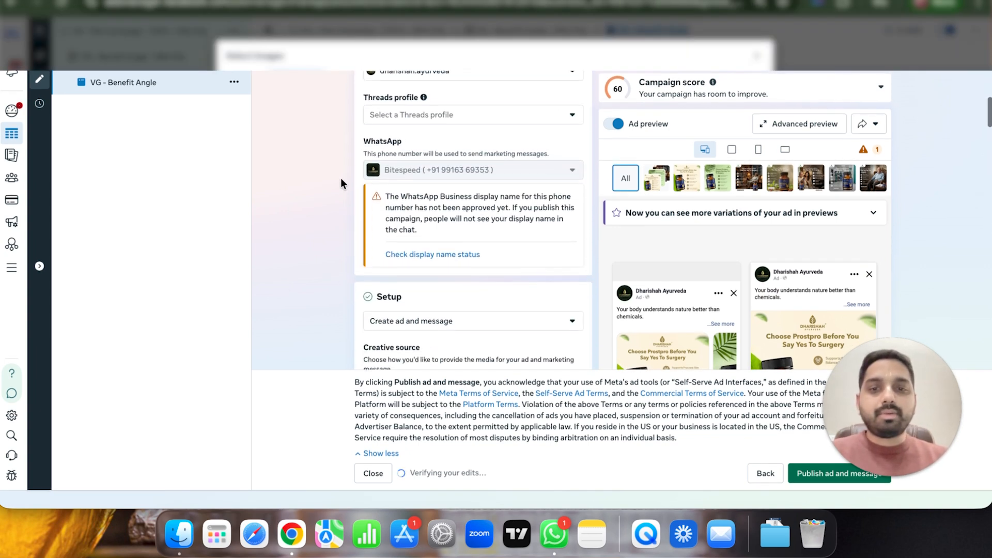
Step: Review the ad's creative source, Flexible format, multi-advertiser setting and selected media
{"action": "scroll", "coordinate": [354, 300], "scroll_direction": "down", "scroll_amount": 3}
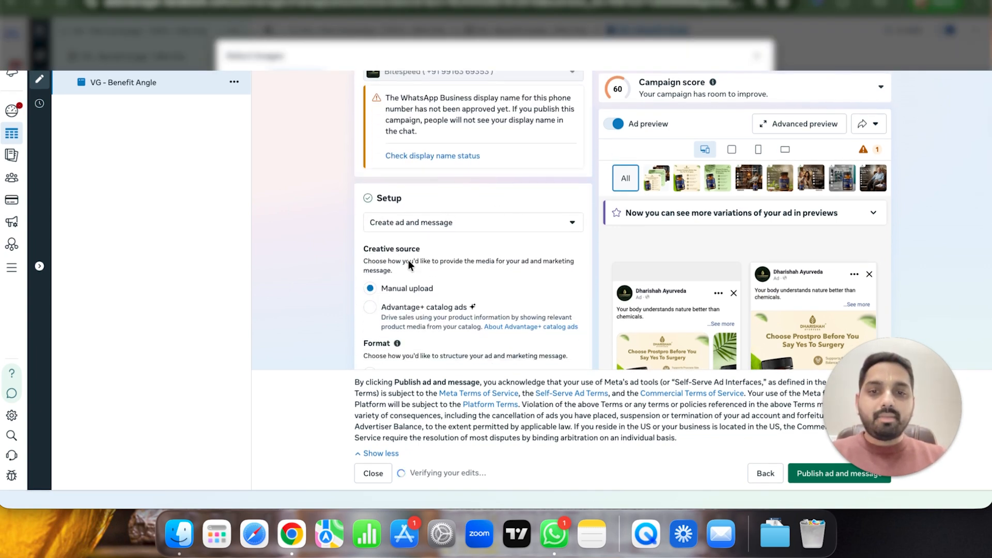
{"action": "scroll", "coordinate": [408, 260], "scroll_direction": "down", "scroll_amount": 2}
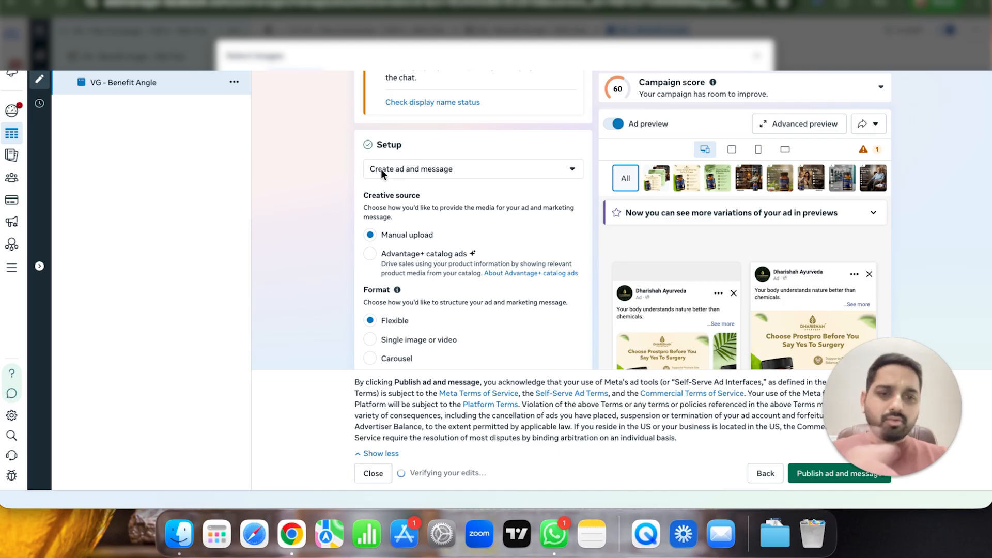
{"action": "scroll", "coordinate": [413, 277], "scroll_direction": "down", "scroll_amount": 3}
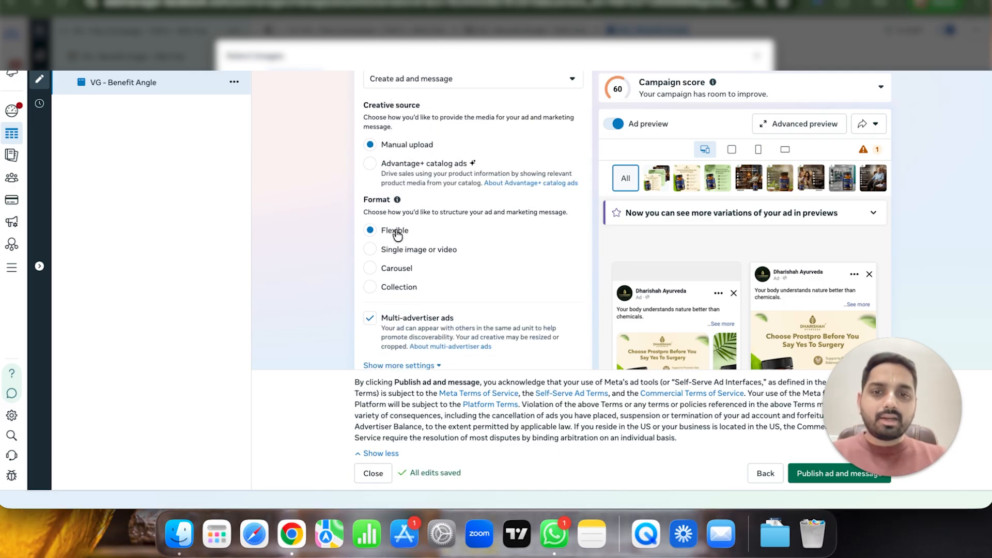
{"action": "scroll", "coordinate": [426, 259], "scroll_direction": "down", "scroll_amount": 3}
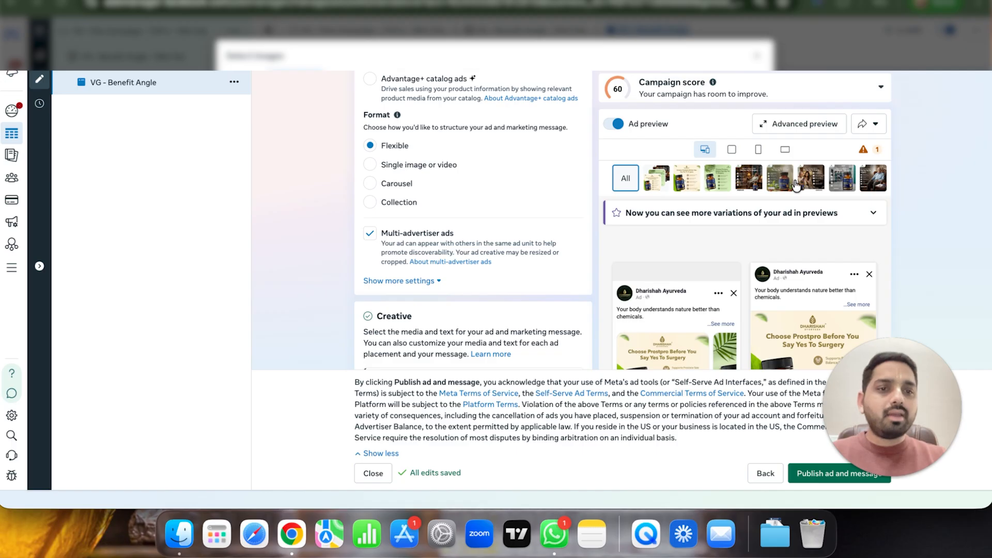
{"action": "scroll", "coordinate": [461, 278], "scroll_direction": "down", "scroll_amount": 10}
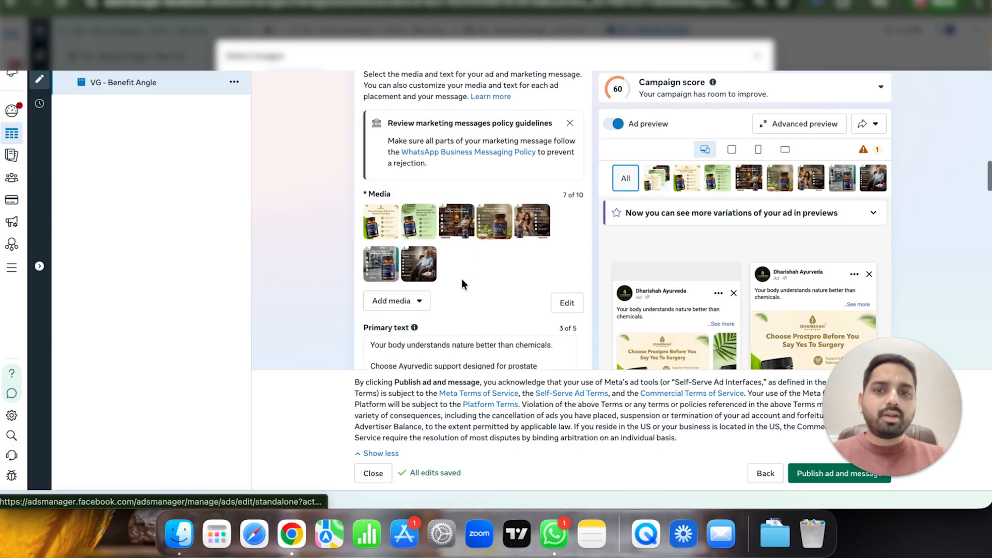
{"action": "scroll", "coordinate": [303, 175], "scroll_direction": "up", "scroll_amount": 10}
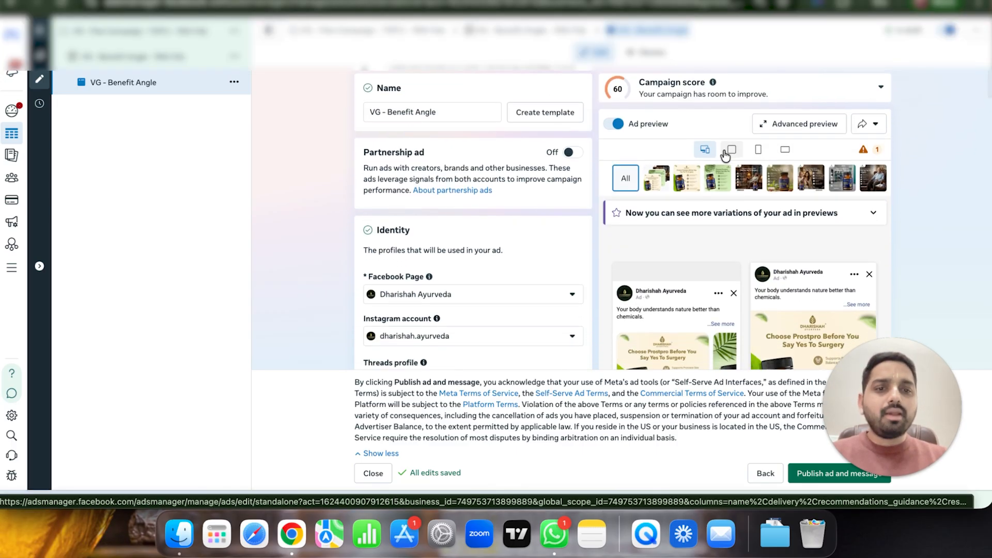
Step: Examine the ad preview by paging through every card of the carousel variation to the end
{"action": "scroll", "coordinate": [664, 300], "scroll_direction": "down", "scroll_amount": 7}
{"action": "scroll", "coordinate": [693, 271], "scroll_direction": "up", "scroll_amount": 4}
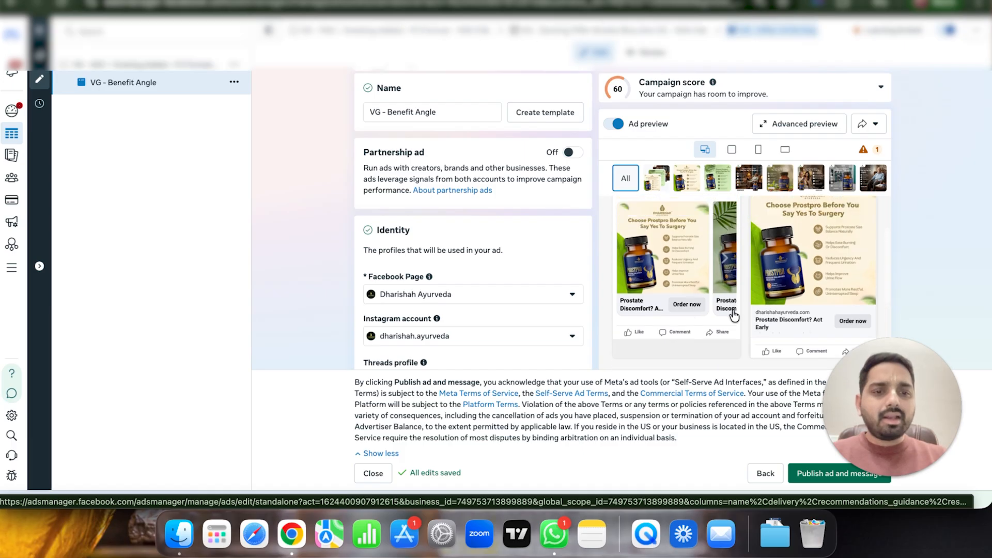
{"action": "left_click", "coordinate": [725, 258]}
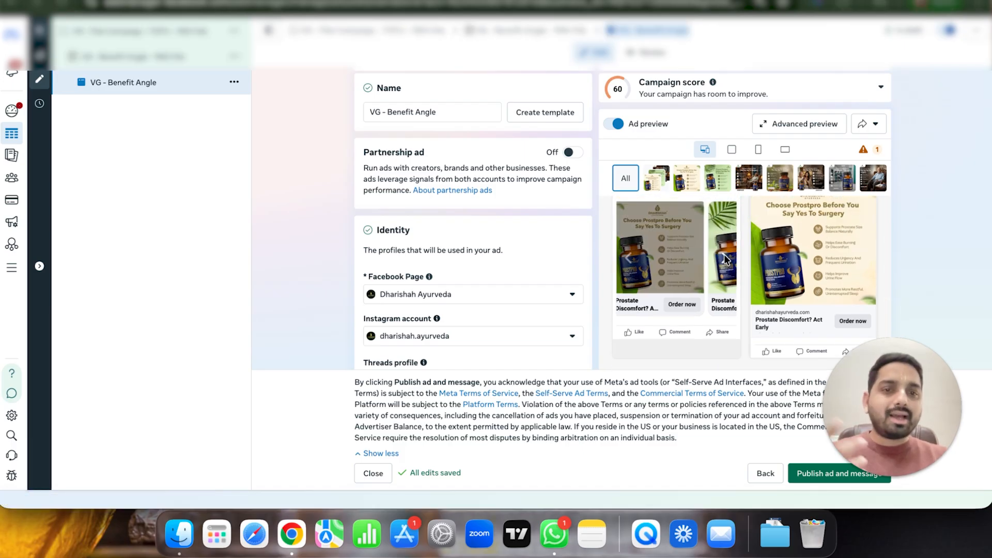
{"action": "left_click", "coordinate": [725, 258]}
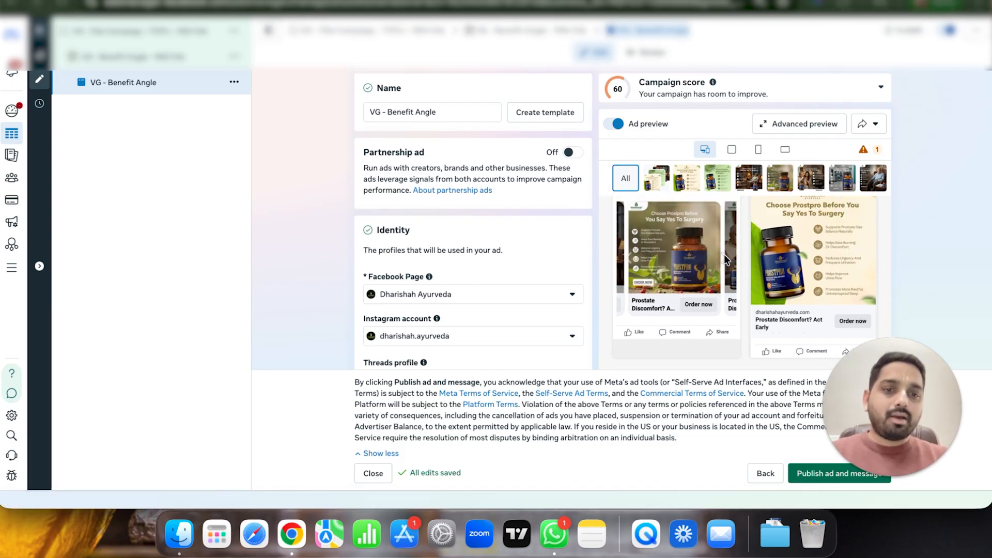
{"action": "left_click", "coordinate": [725, 258]}
{"action": "left_click", "coordinate": [726, 258]}
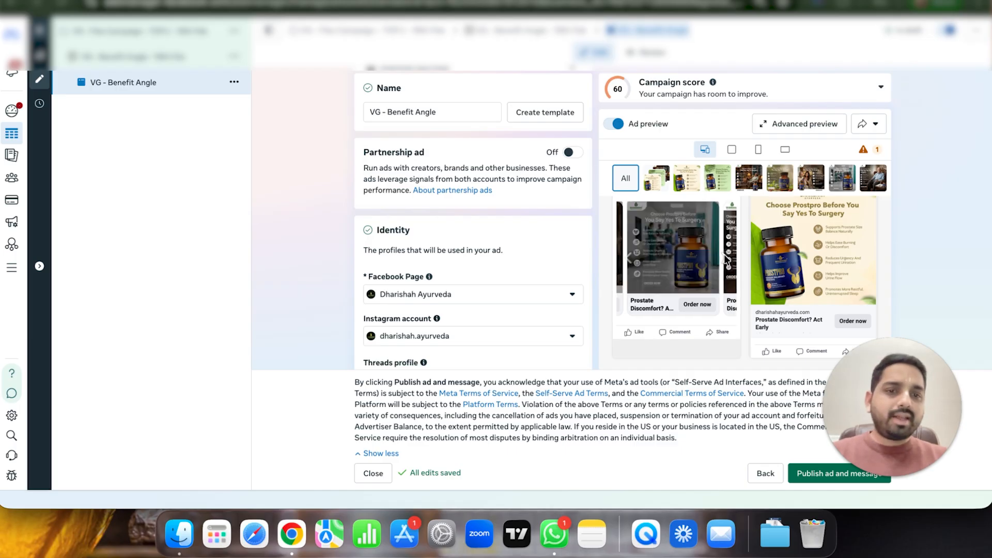
{"action": "left_click", "coordinate": [725, 258]}
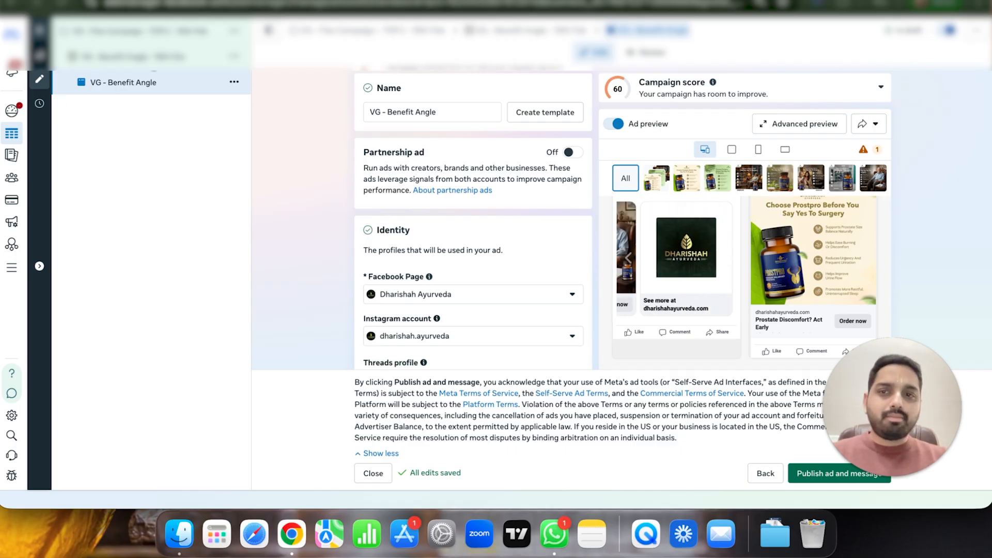
Step: Duplicate the VG - Benefit Angle - 19th Feb ad set within the original campaign, making four copies
{"action": "left_click", "coordinate": [175, 72]}
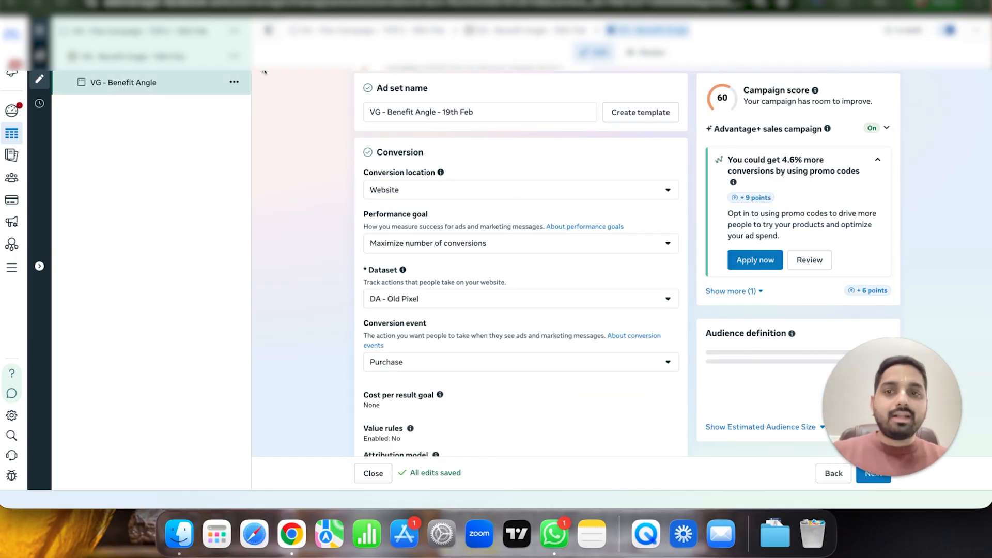
{"action": "left_click", "coordinate": [236, 72]}
{"action": "left_click", "coordinate": [277, 102]}
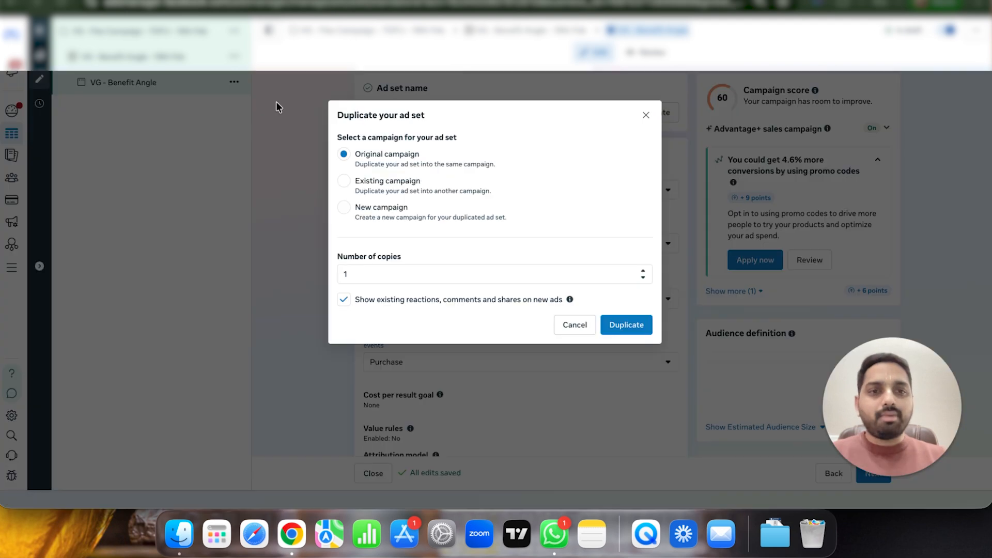
{"action": "left_click", "coordinate": [642, 271]}
{"action": "left_click", "coordinate": [639, 336]}
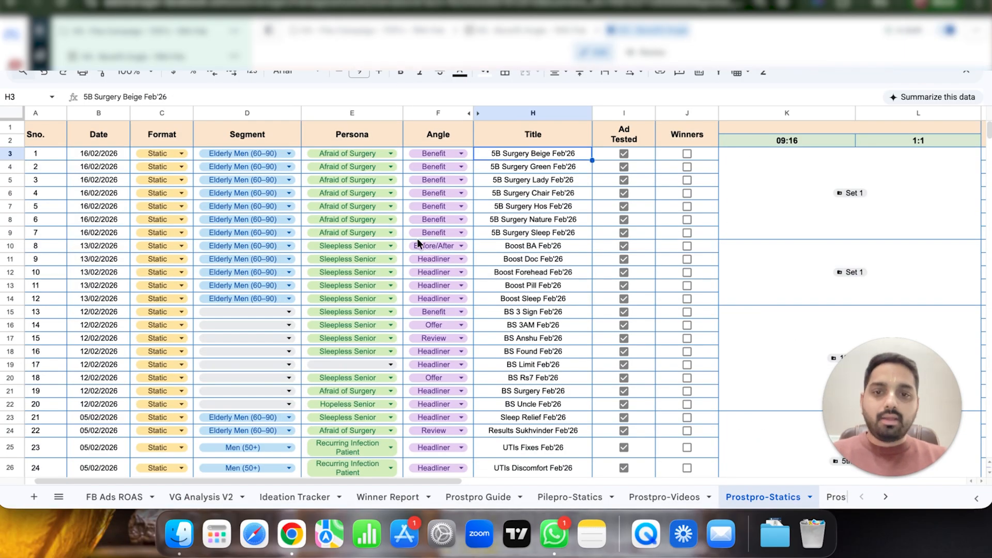
Step: In the Prostpro-Statics sheet, select the title cell of the Before/After creative, Boost BA Feb'26
{"action": "left_click", "coordinate": [540, 246]}
{"action": "double_click", "coordinate": [541, 246]}
{"action": "left_click_drag", "start_coordinate": [502, 245], "coordinate": [527, 243]}
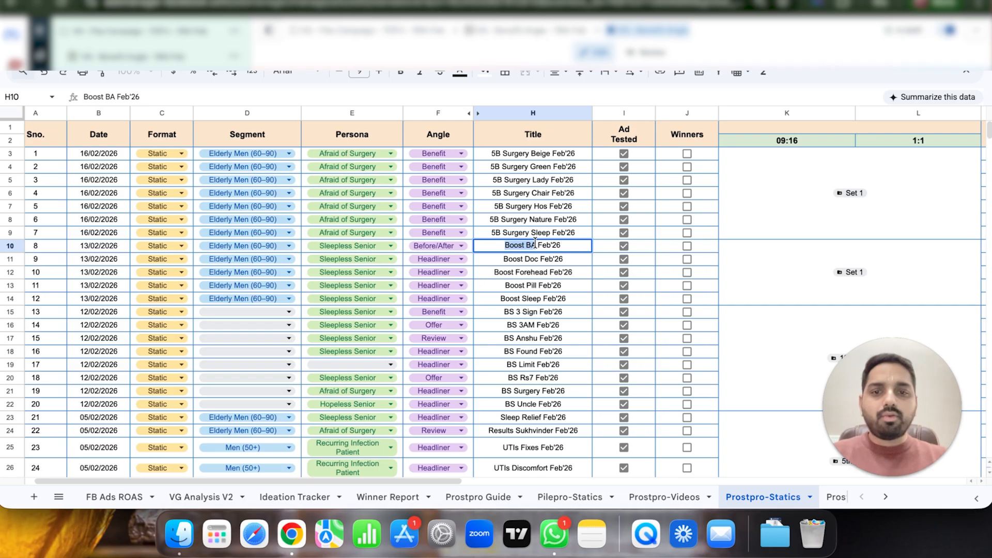
{"action": "key", "text": "Escape"}
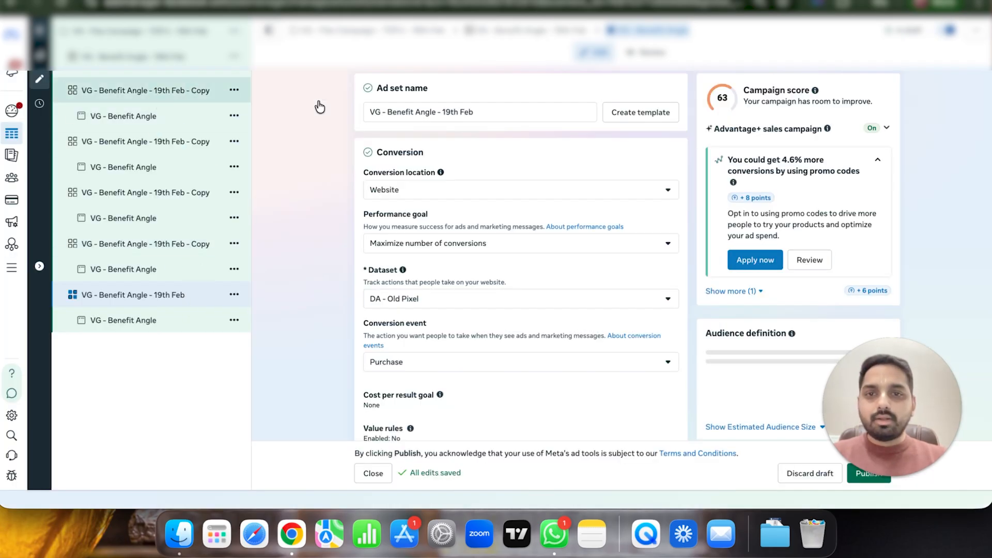
Step: Rename the first duplicated ad set to "VG - Before After Angle - 19th Feb"
{"action": "left_click_drag", "start_coordinate": [388, 112], "coordinate": [435, 114]}
{"action": "type", "text": "Before After Angle"}
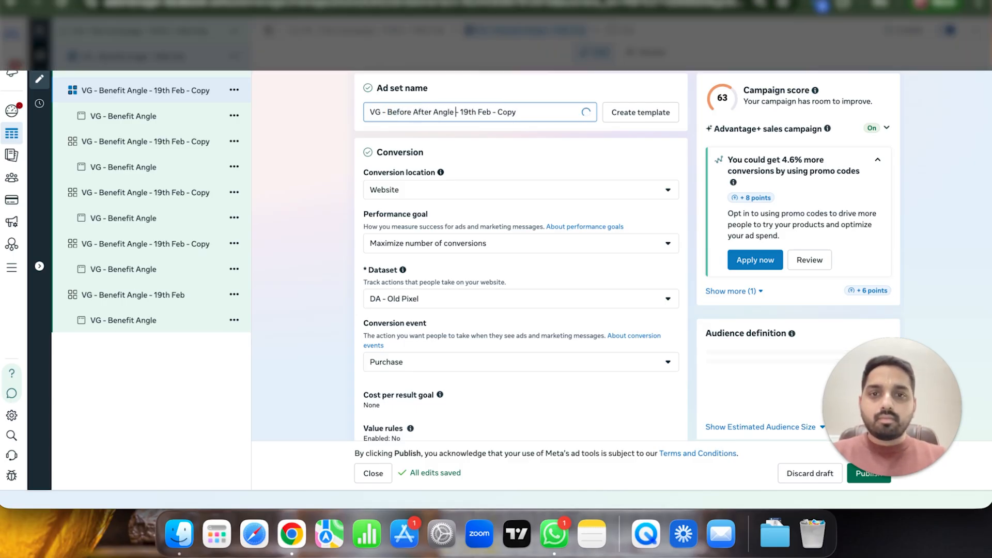
{"action": "double_click", "coordinate": [506, 112]}
{"action": "key", "text": "BackSpace"}
{"action": "key", "text": "BackSpace"}
{"action": "key", "text": "BackSpace"}
{"action": "key", "text": "BackSpace"}
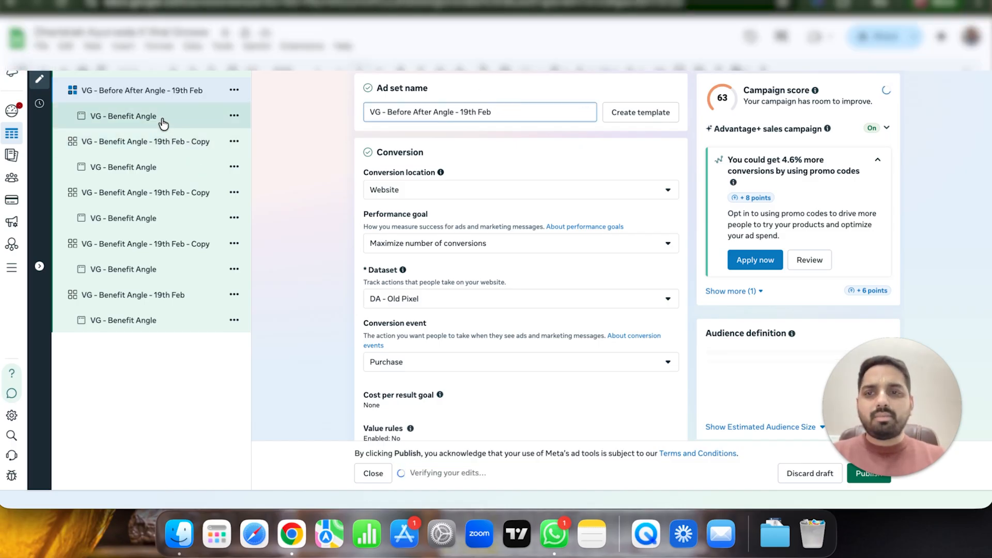
Step: Rename the ad inside the Before After Angle ad set to "VG - Before After Angle"
{"action": "left_click", "coordinate": [166, 118]}
{"action": "left_click", "coordinate": [163, 96]}
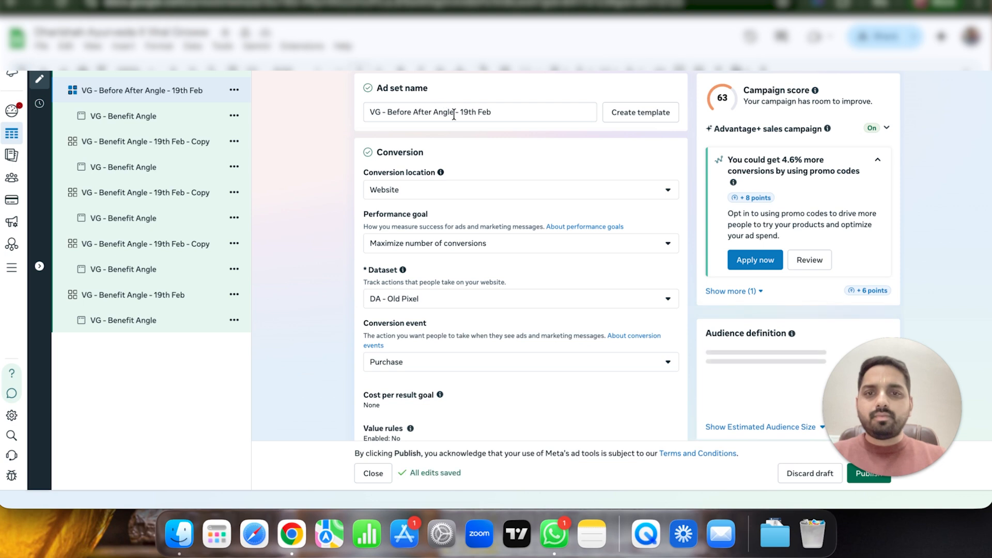
{"action": "left_click", "coordinate": [188, 118]}
{"action": "left_click", "coordinate": [469, 106]}
{"action": "key", "text": "super+a"}
{"action": "type", "text": "VG - Before After Angle"}
Step: Remove all the 5B Surgery images from the Before After Angle ad's media
{"action": "scroll", "coordinate": [344, 281], "scroll_direction": "down", "scroll_amount": 15}
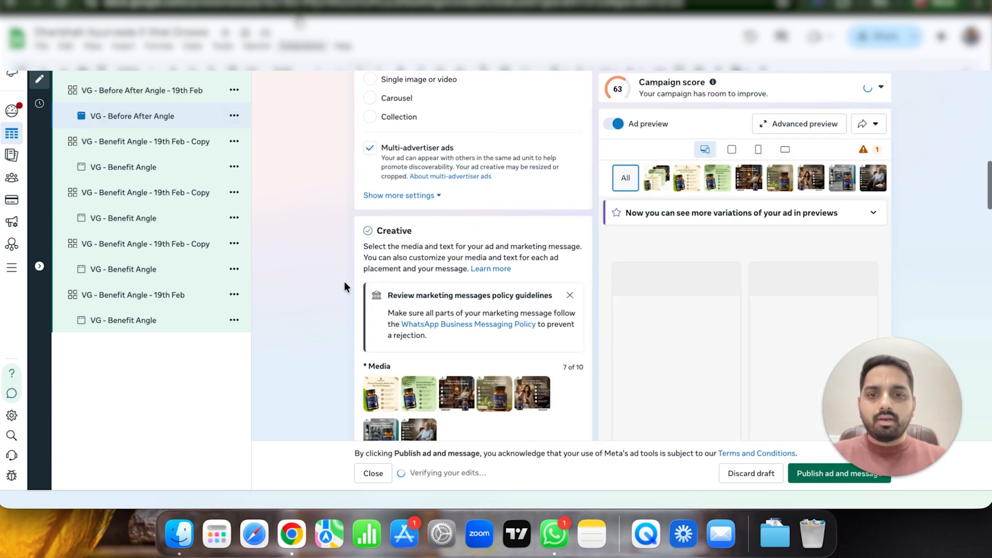
{"action": "left_click", "coordinate": [380, 323]}
{"action": "left_click", "coordinate": [380, 320]}
{"action": "left_click", "coordinate": [379, 318]}
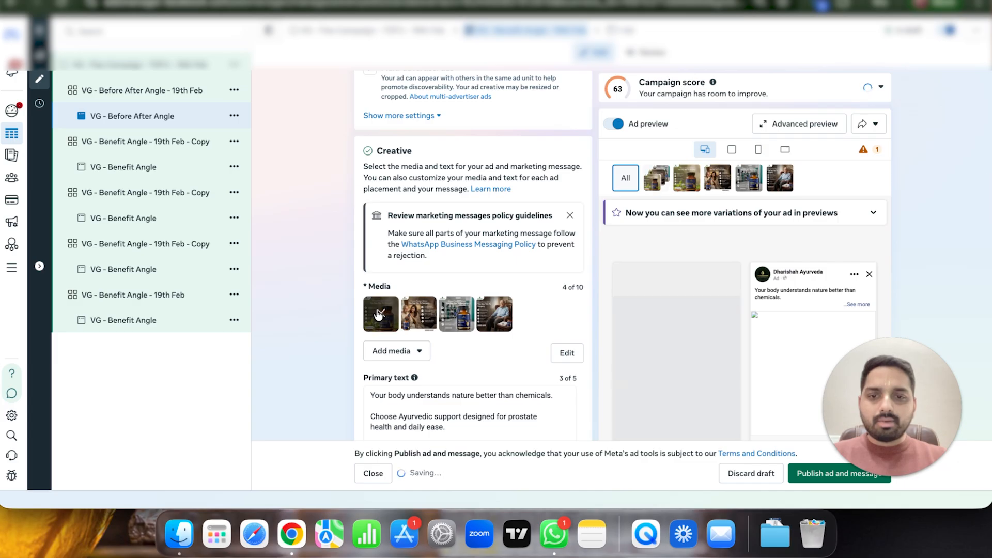
{"action": "left_click", "coordinate": [378, 318]}
{"action": "left_click", "coordinate": [378, 318]}
{"action": "left_click", "coordinate": [379, 318]}
{"action": "left_click", "coordinate": [378, 318]}
Step: Start adding images to the Before After Angle ad and search the account's images for "VG - Before After Angle"
{"action": "left_click", "coordinate": [398, 310]}
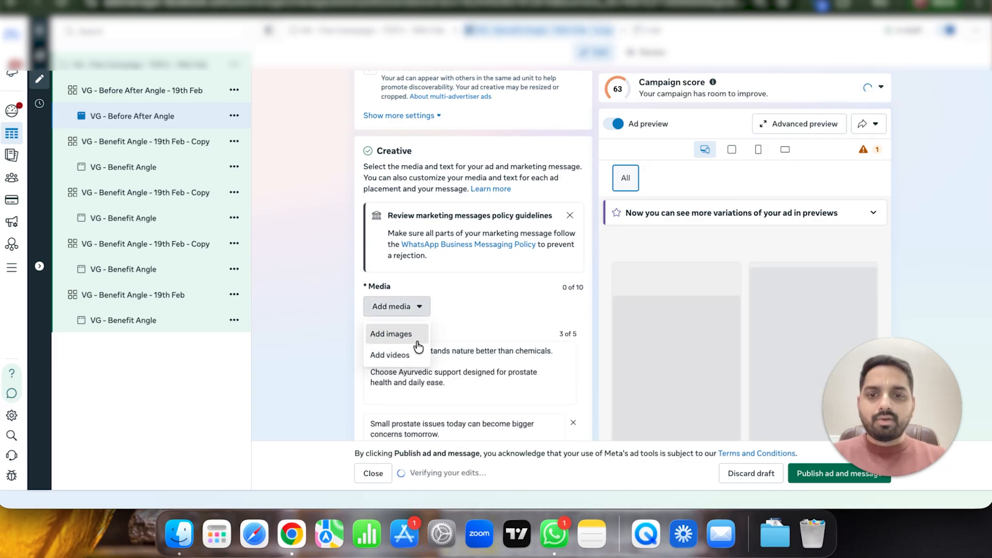
{"action": "left_click", "coordinate": [405, 334]}
{"action": "left_click", "coordinate": [361, 105]}
{"action": "type", "text": "VG - Before After Angle"}
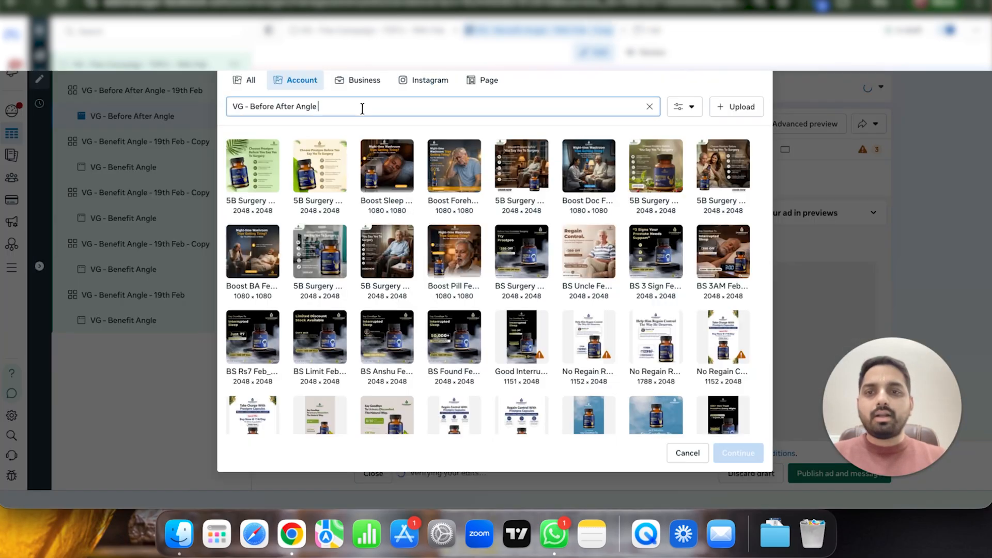
{"action": "key", "text": "super+a"}
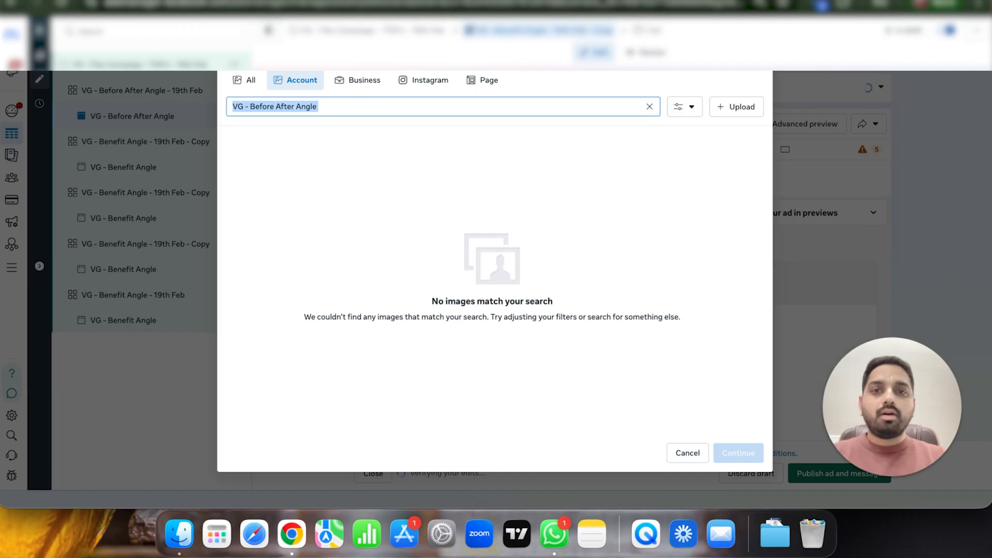
Step: Copy the title "Boost BA Feb'26" from the sheet, search the account's images with it and select the matching image
{"action": "key", "text": "ctrl+Tab"}
{"action": "key", "text": "super+c"}
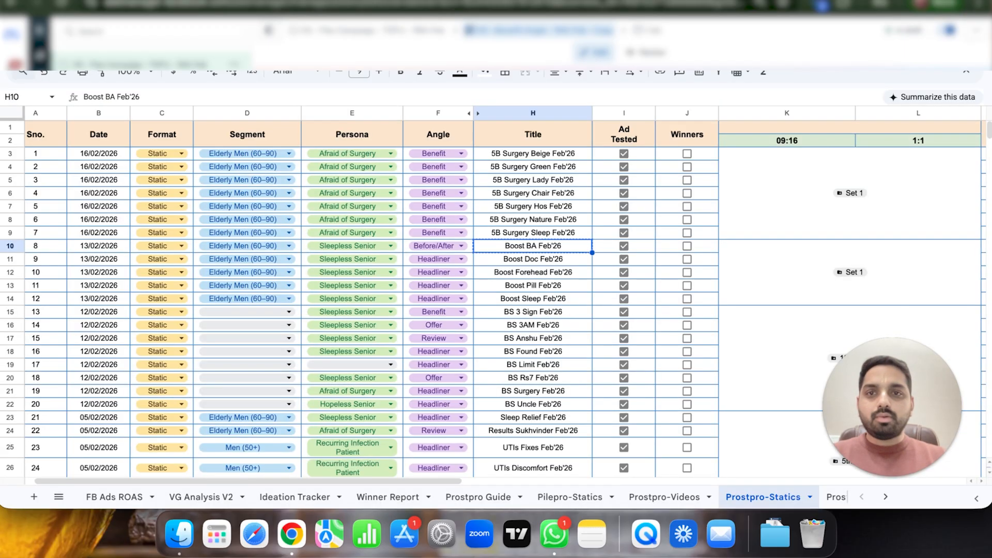
{"action": "key", "text": "ctrl+shift+Tab"}
{"action": "key", "text": "super+v"}
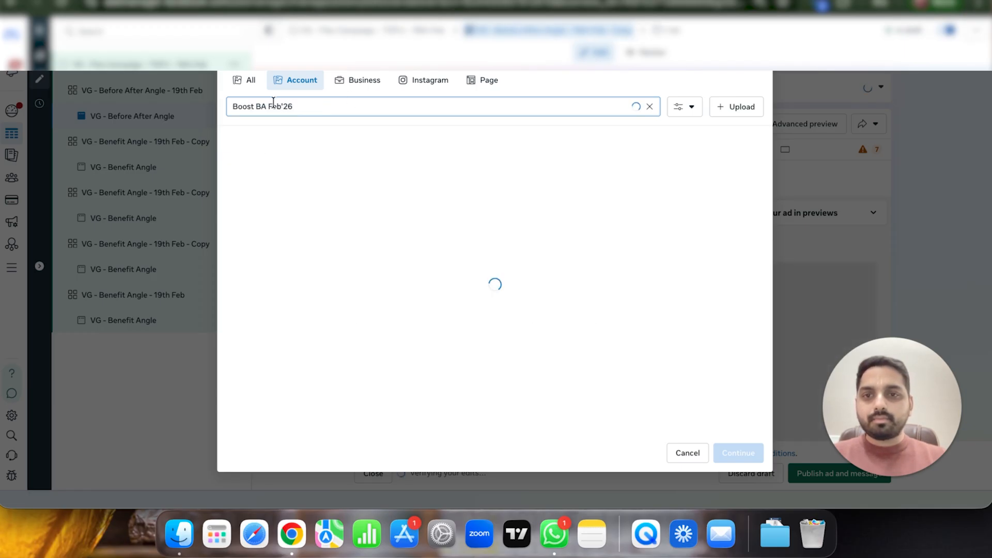
{"action": "left_click", "coordinate": [255, 166]}
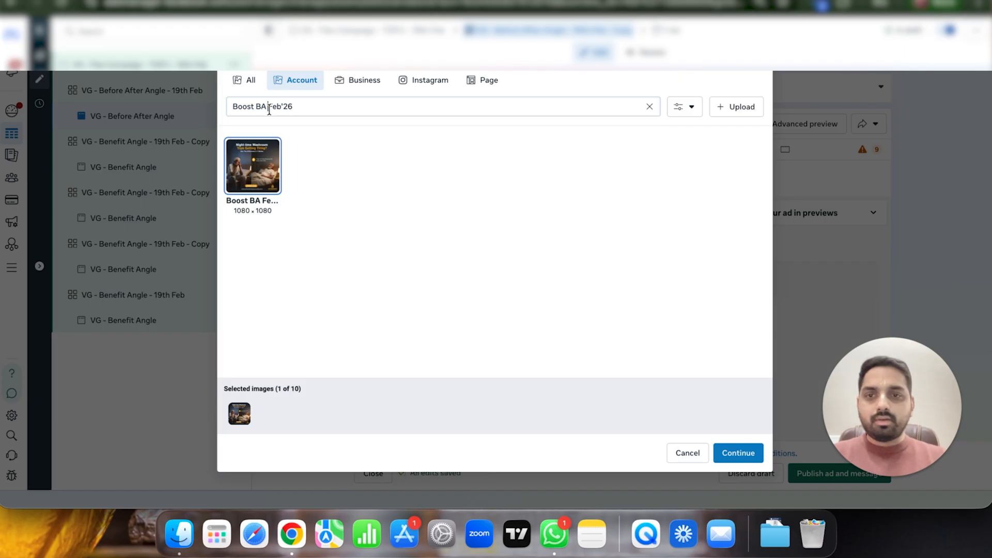
Step: Check the Angle column of the Prostpro-Statics sheet for more Before/After creatives to add
{"action": "left_click_drag", "start_coordinate": [269, 109], "coordinate": [404, 111]}
{"action": "key", "text": "ctrl+Tab"}
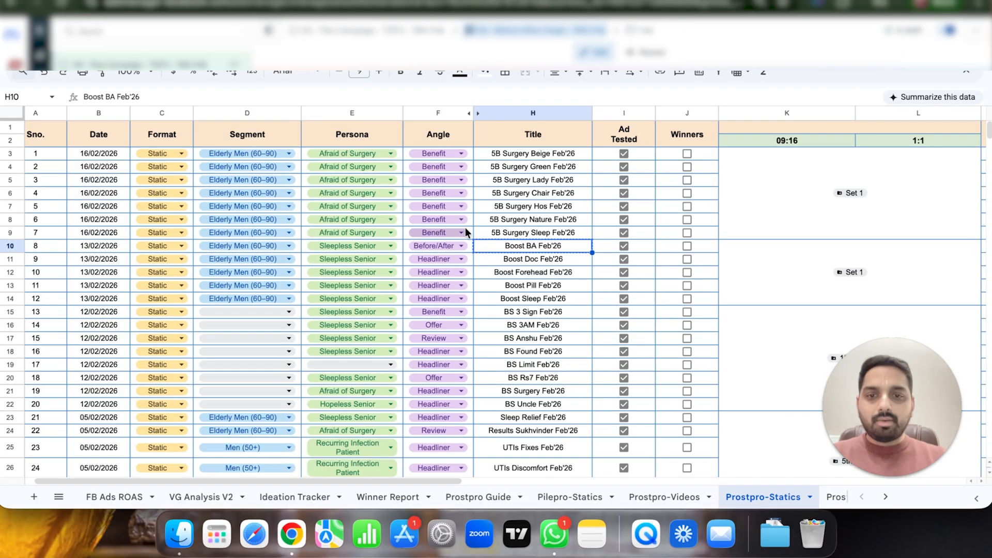
{"action": "scroll", "coordinate": [489, 358], "scroll_direction": "down", "scroll_amount": 5}
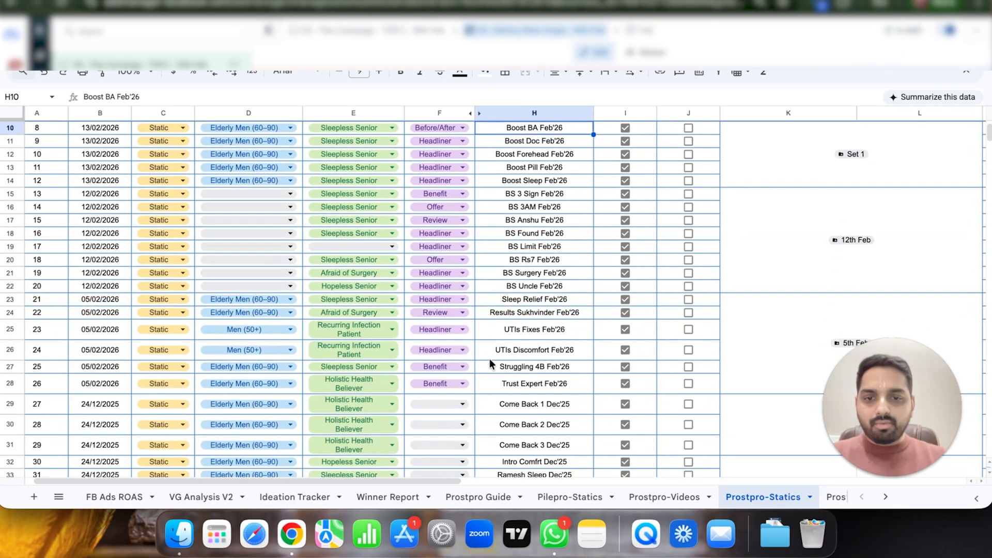
{"action": "scroll", "coordinate": [488, 358], "scroll_direction": "up", "scroll_amount": 5}
{"action": "left_click", "coordinate": [537, 1]}
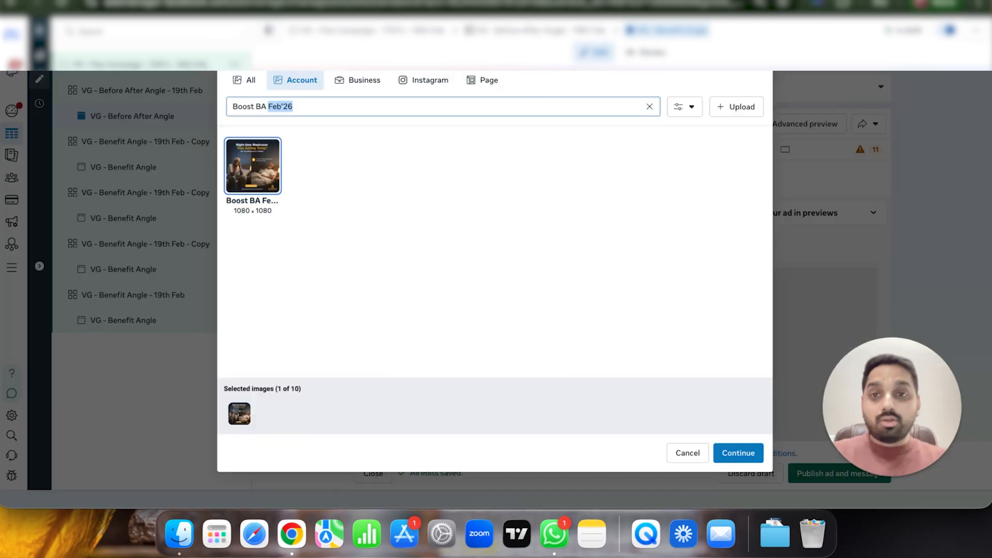
Step: Clear the image search, browse all the account's images and add the 1080 × 1080 Sign Issue image to the selection
{"action": "left_click", "coordinate": [650, 106]}
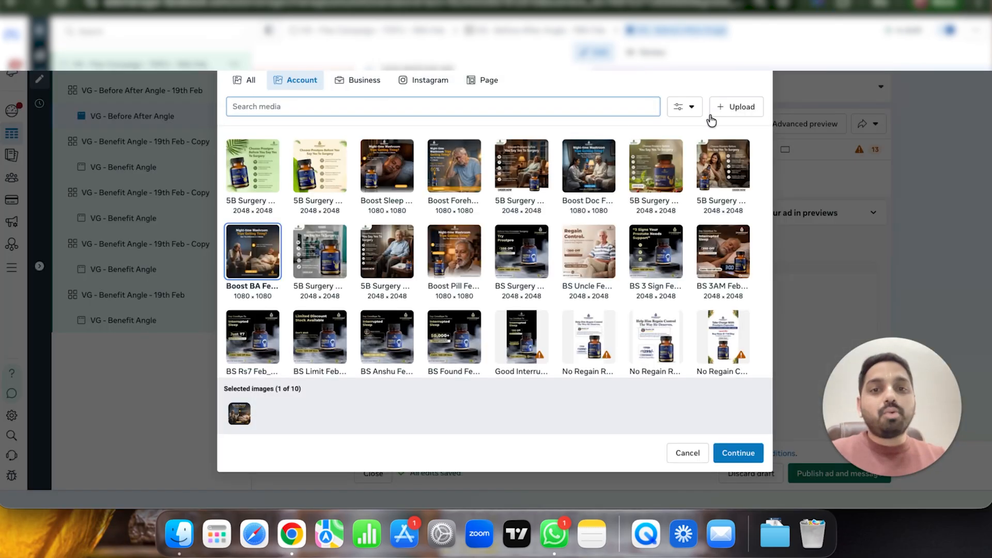
{"action": "scroll", "coordinate": [572, 221], "scroll_direction": "down", "scroll_amount": 3}
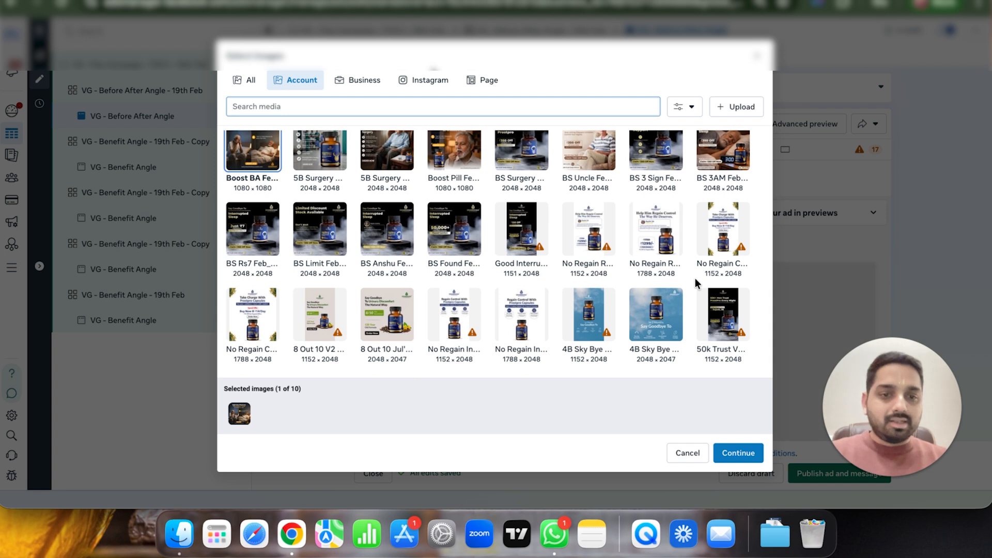
{"action": "scroll", "coordinate": [572, 259], "scroll_direction": "down", "scroll_amount": 6}
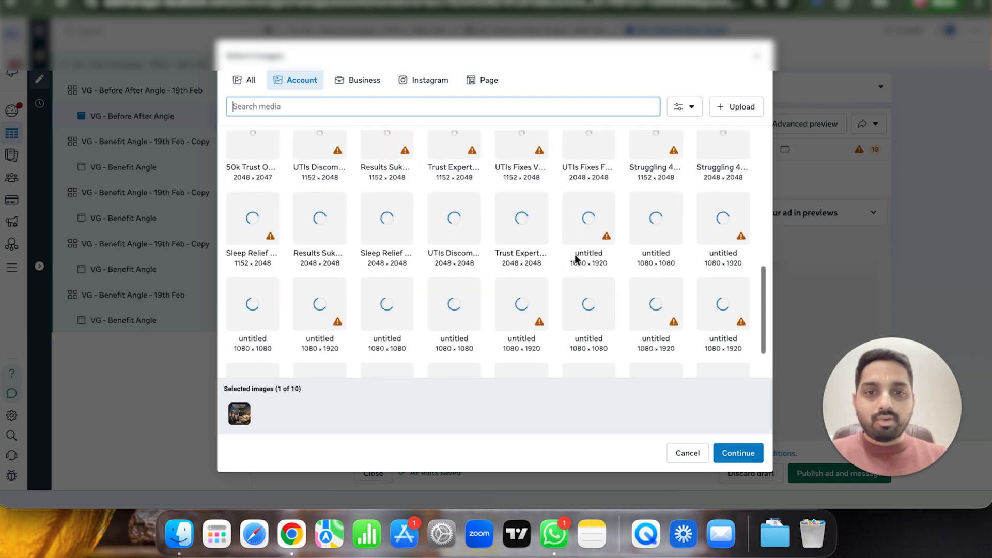
{"action": "scroll", "coordinate": [575, 256], "scroll_direction": "down", "scroll_amount": 4}
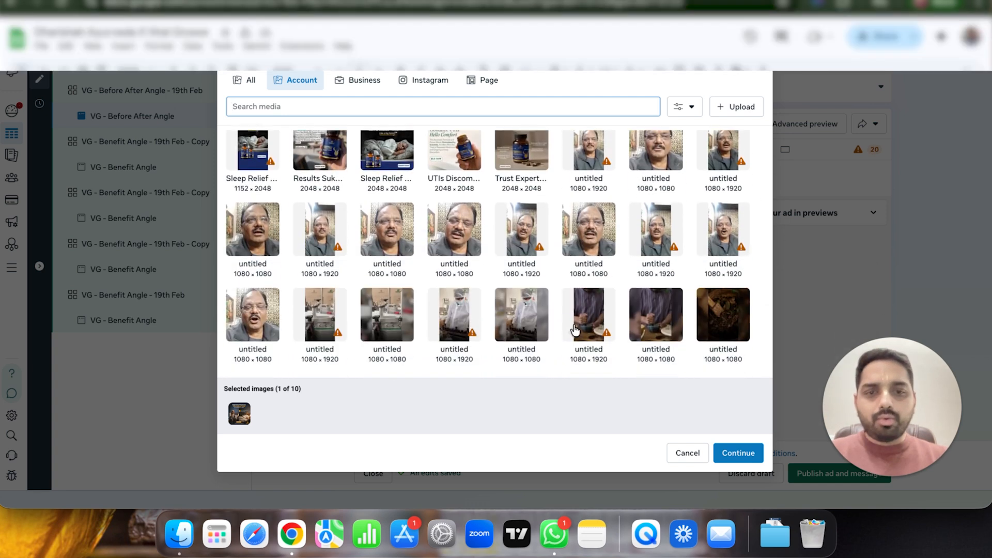
{"action": "scroll", "coordinate": [552, 271], "scroll_direction": "down", "scroll_amount": 5}
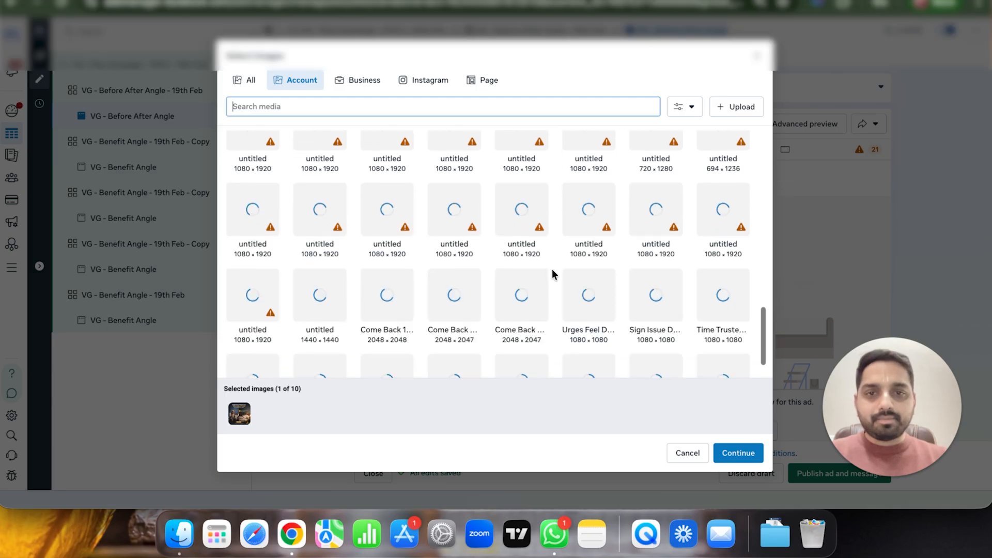
{"action": "scroll", "coordinate": [552, 271], "scroll_direction": "down", "scroll_amount": 2}
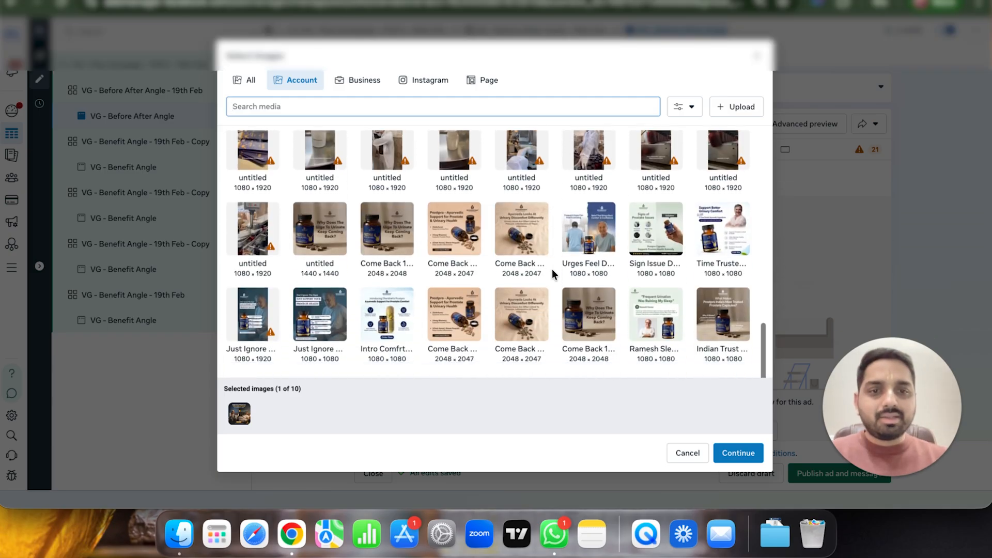
{"action": "left_click", "coordinate": [660, 228]}
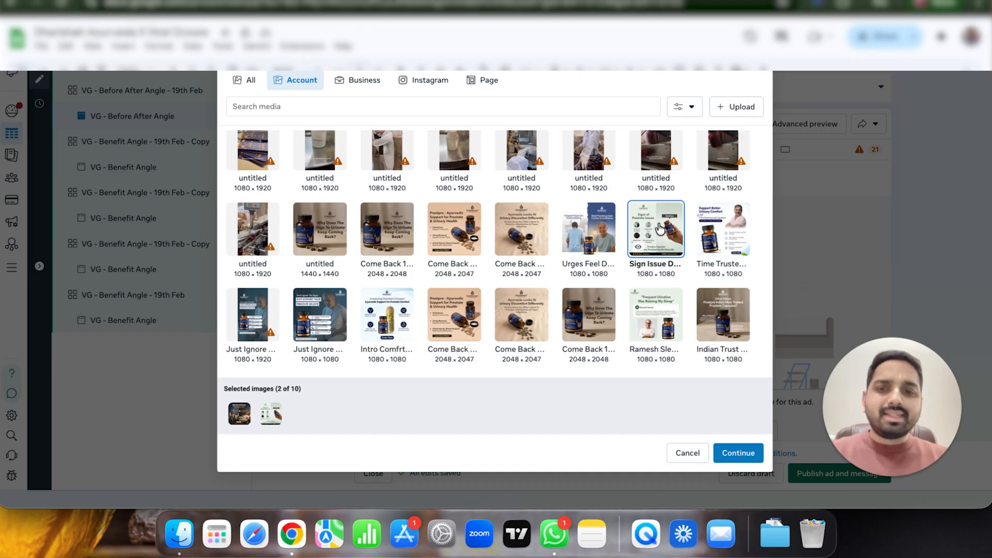
{"action": "scroll", "coordinate": [658, 222], "scroll_direction": "down", "scroll_amount": 5}
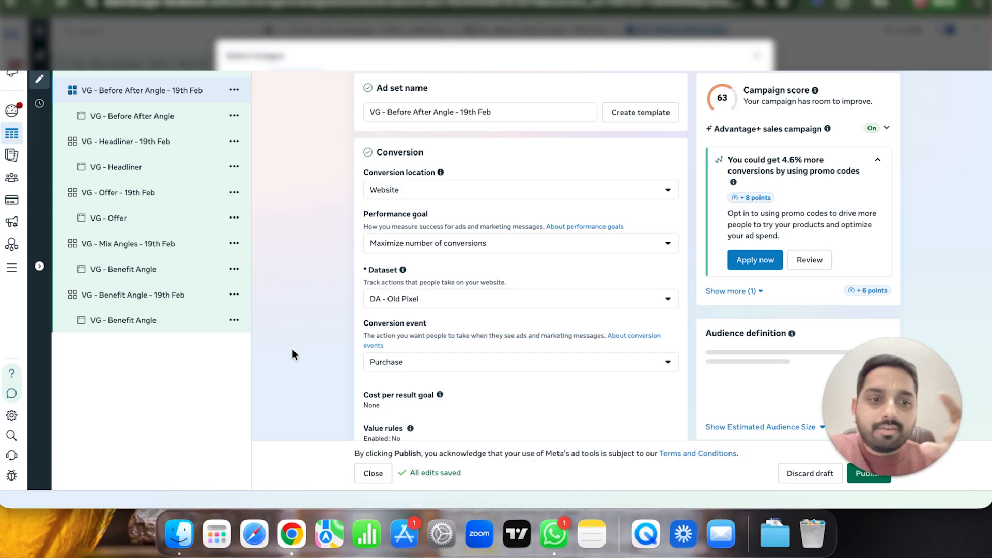
Step: Open the VG - Before After Angle ad and review all its images in the Facebook Feed carousel preview
{"action": "left_click", "coordinate": [158, 121]}
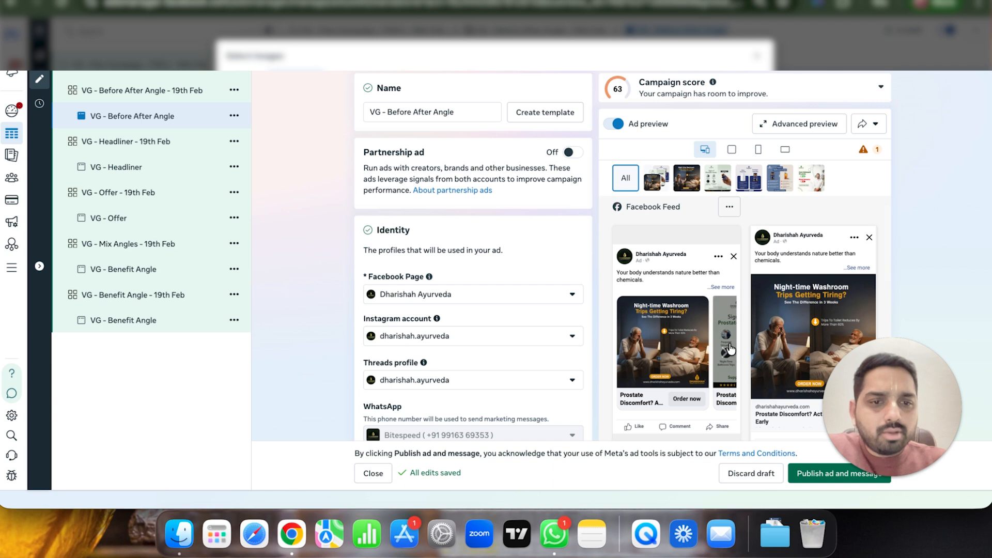
{"action": "left_click", "coordinate": [730, 349]}
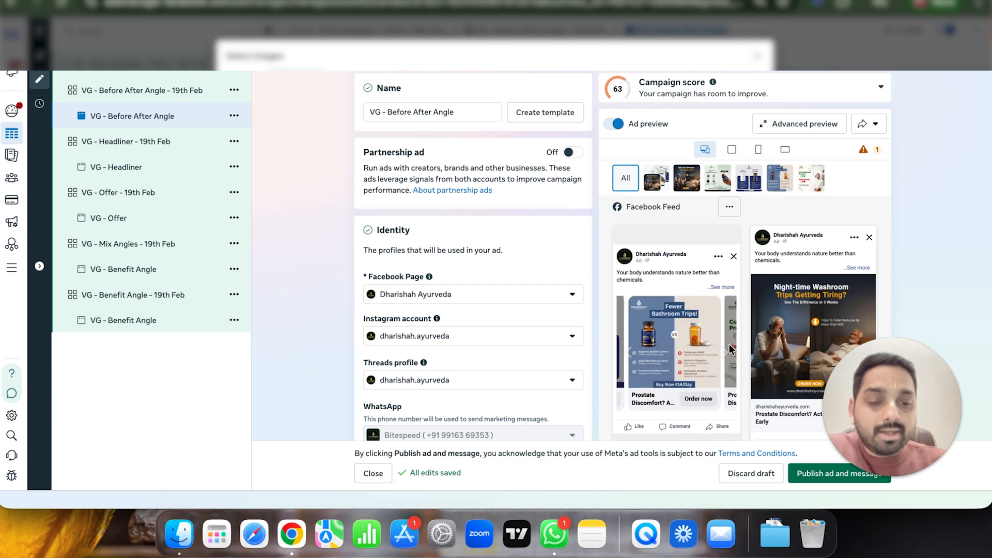
{"action": "left_click", "coordinate": [730, 349]}
{"action": "left_click", "coordinate": [730, 349]}
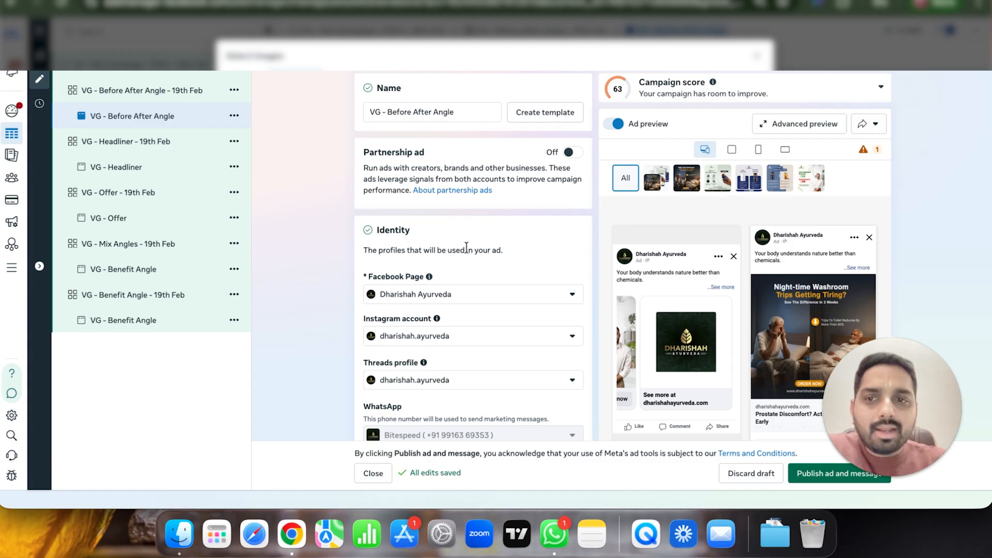
Step: Open the VG - Headliner ad and review its images in the Facebook Feed carousel preview
{"action": "left_click", "coordinate": [179, 176]}
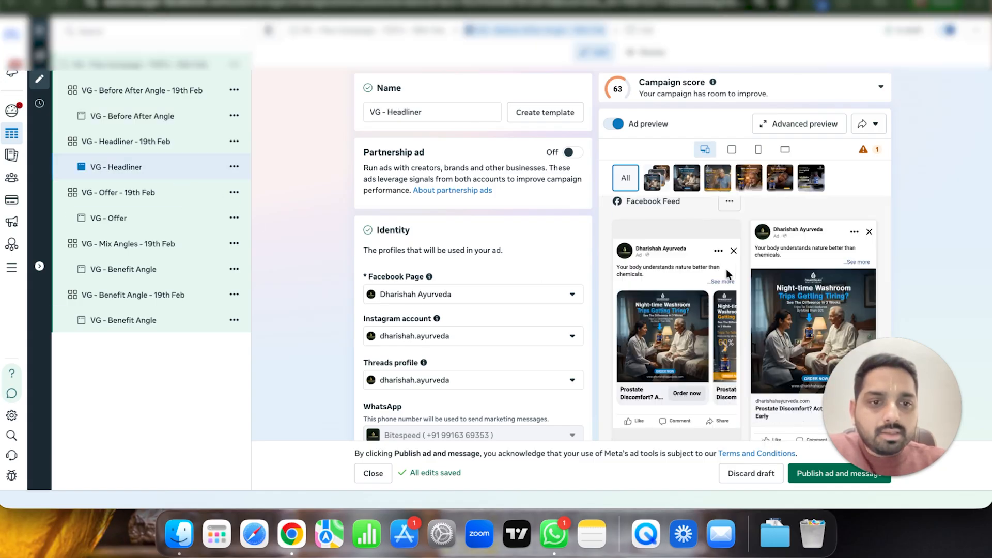
{"action": "left_click", "coordinate": [730, 347]}
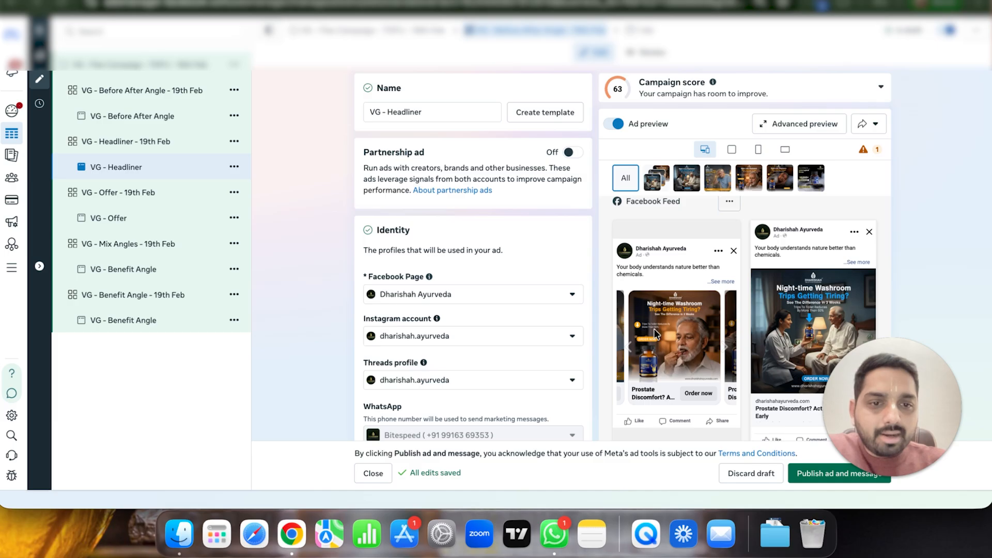
{"action": "left_click", "coordinate": [726, 351]}
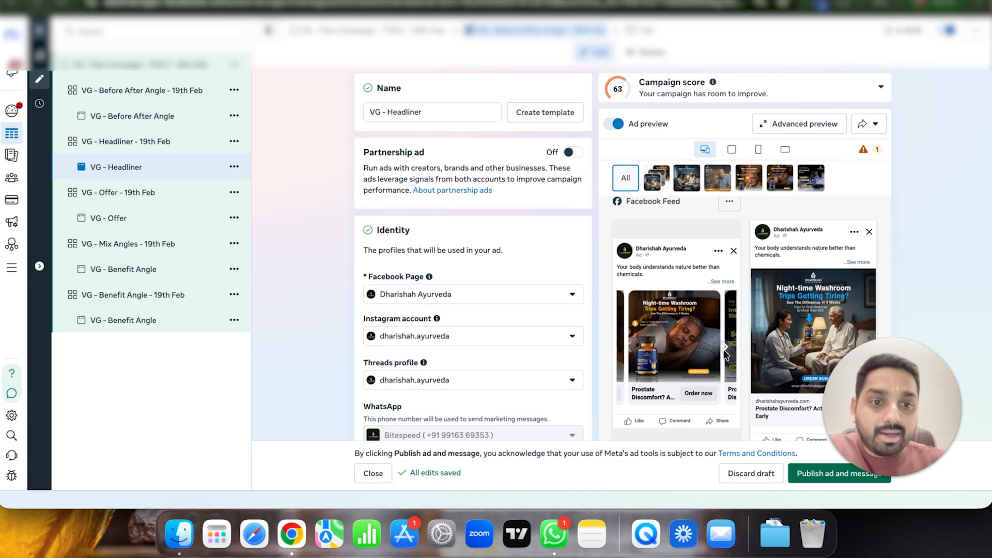
{"action": "left_click", "coordinate": [726, 351]}
Step: Open the VG - Offer ad and review its images in the Facebook Feed carousel preview
{"action": "left_click", "coordinate": [155, 220]}
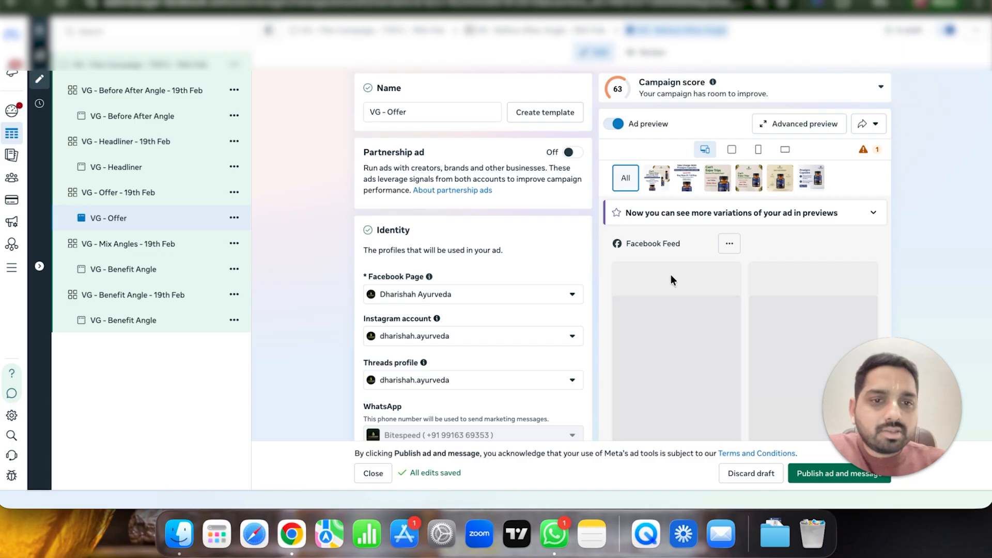
{"action": "scroll", "coordinate": [648, 279], "scroll_direction": "down", "scroll_amount": 2}
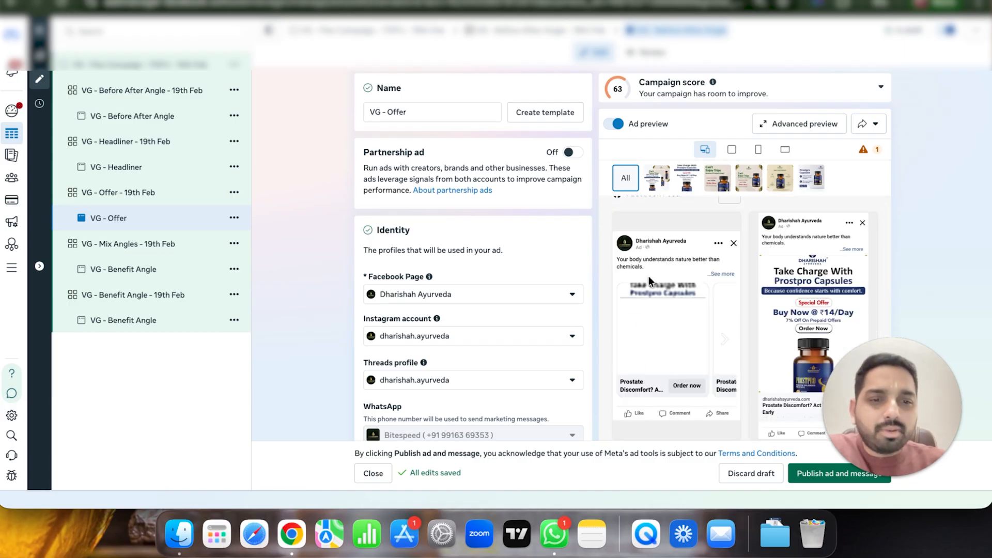
{"action": "left_click", "coordinate": [724, 339]}
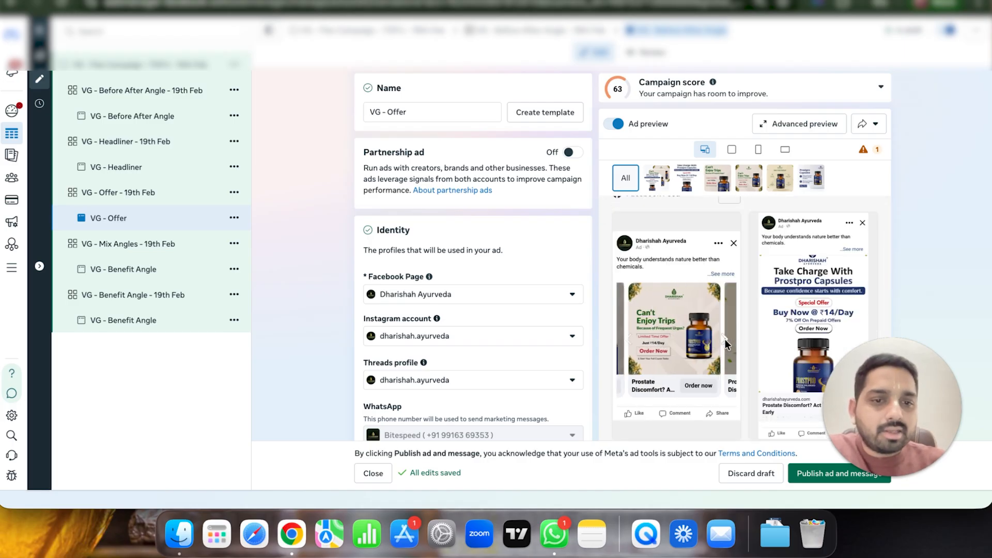
{"action": "left_click", "coordinate": [724, 339]}
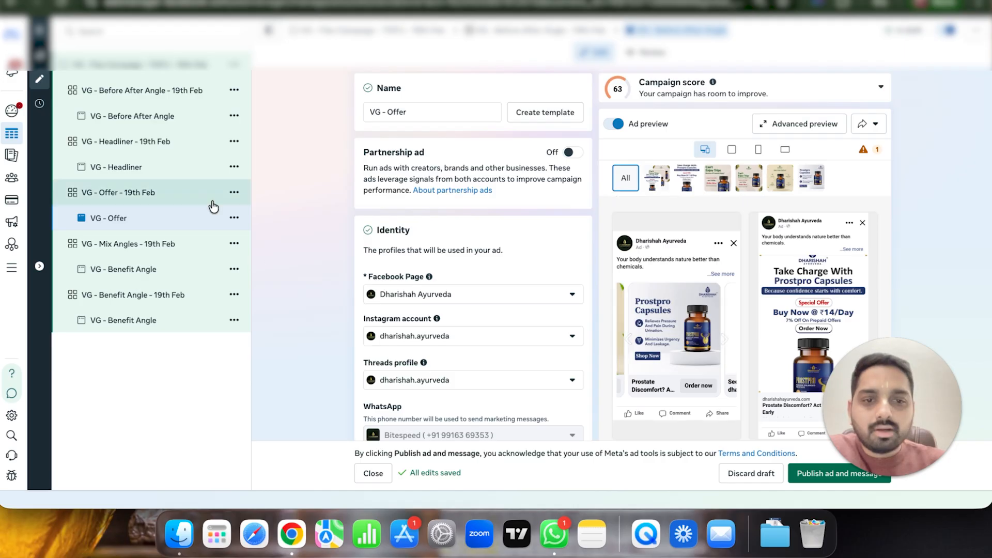
Step: Open the ad inside the VG - Mix Angles ad set and review all its creatives in the carousel preview
{"action": "left_click", "coordinate": [143, 272]}
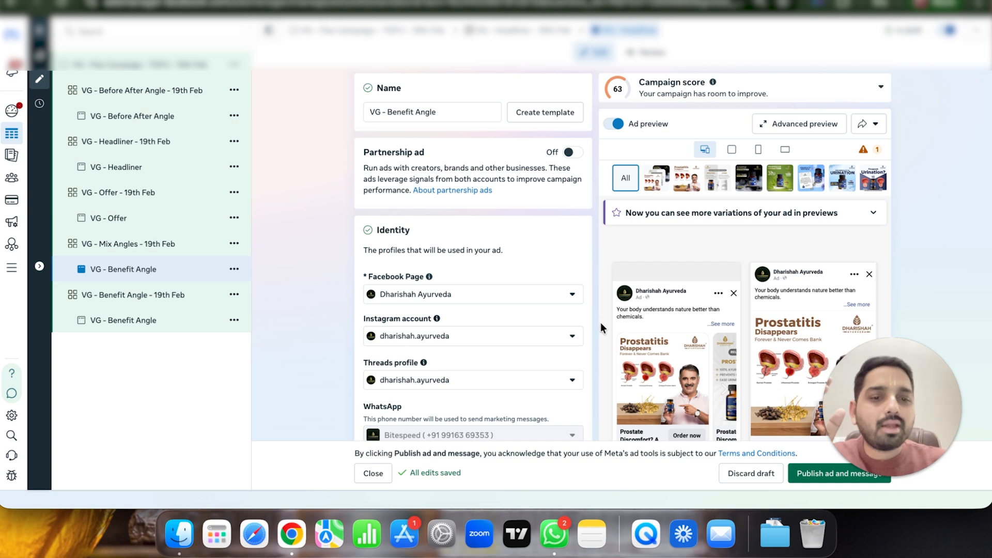
{"action": "scroll", "coordinate": [600, 325], "scroll_direction": "down", "scroll_amount": 4}
{"action": "left_click", "coordinate": [726, 299]}
{"action": "left_click", "coordinate": [726, 300]}
{"action": "left_click", "coordinate": [726, 300]}
{"action": "left_click", "coordinate": [726, 300]}
{"action": "left_click", "coordinate": [726, 300]}
{"action": "left_click", "coordinate": [726, 299]}
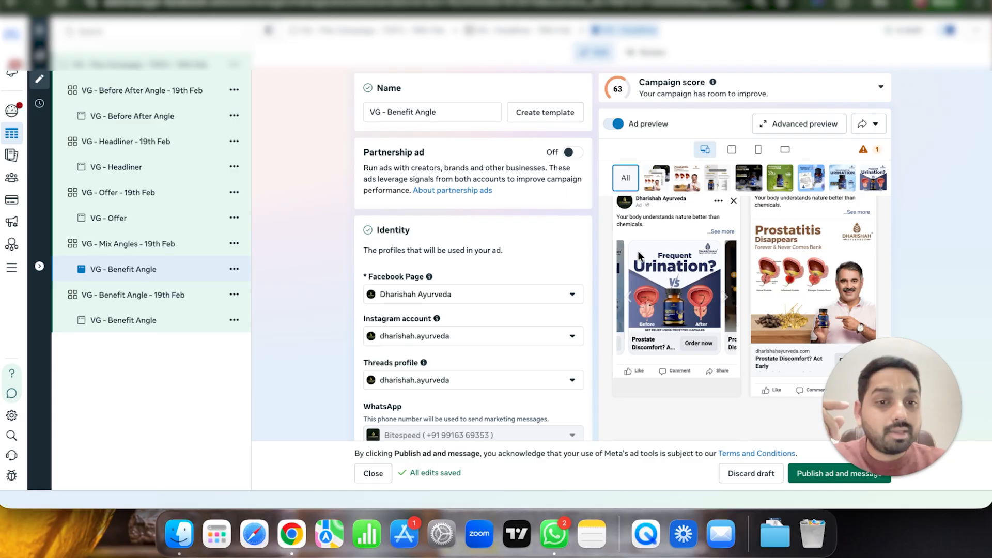
Step: Open the ad inside the VG - Benefit Angle ad set and review its creatives in the carousel preview
{"action": "left_click", "coordinate": [183, 321]}
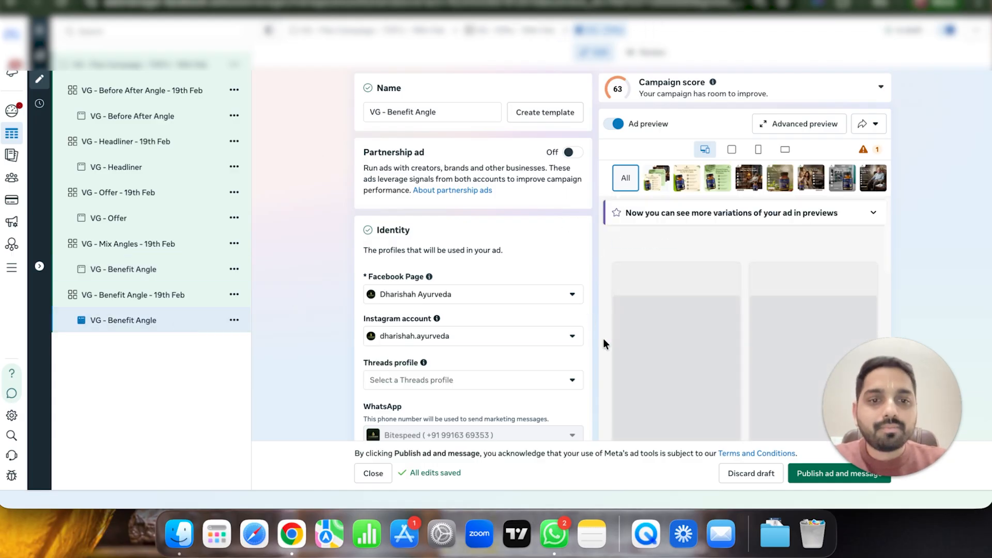
{"action": "left_click", "coordinate": [720, 358]}
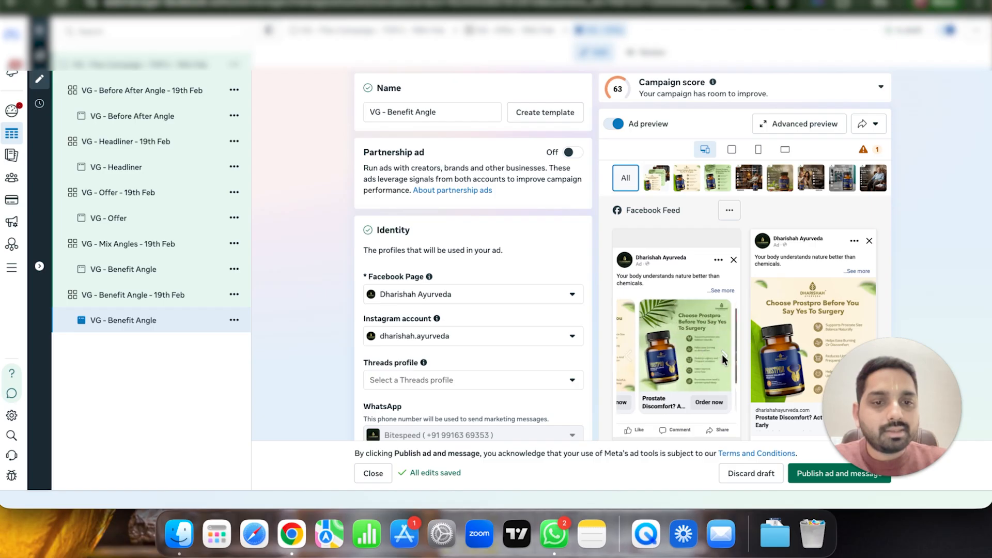
{"action": "left_click", "coordinate": [723, 357]}
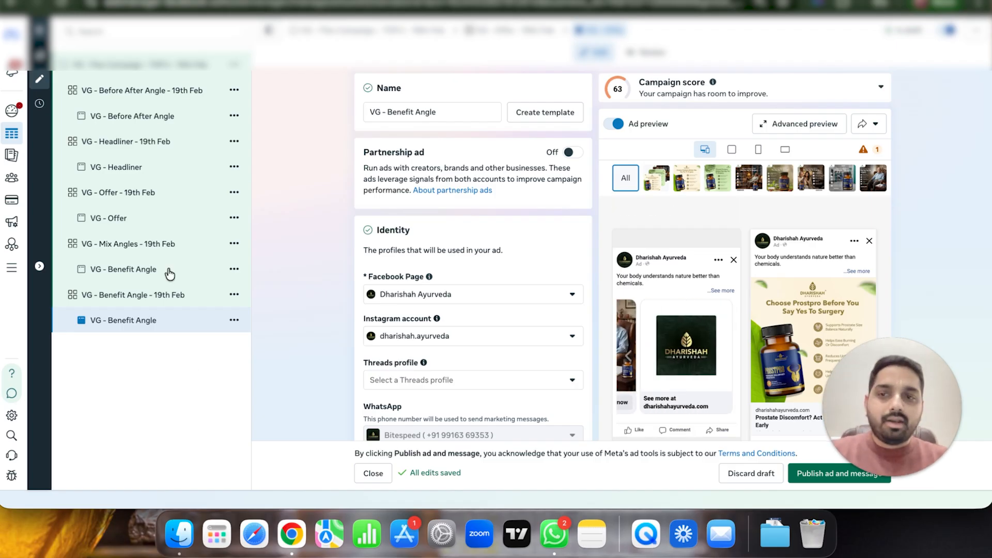
Step: Switch to the Miro board and examine how the Flex Campaign diagram arranges the ads under each ad set
{"action": "left_click", "coordinate": [173, 103]}
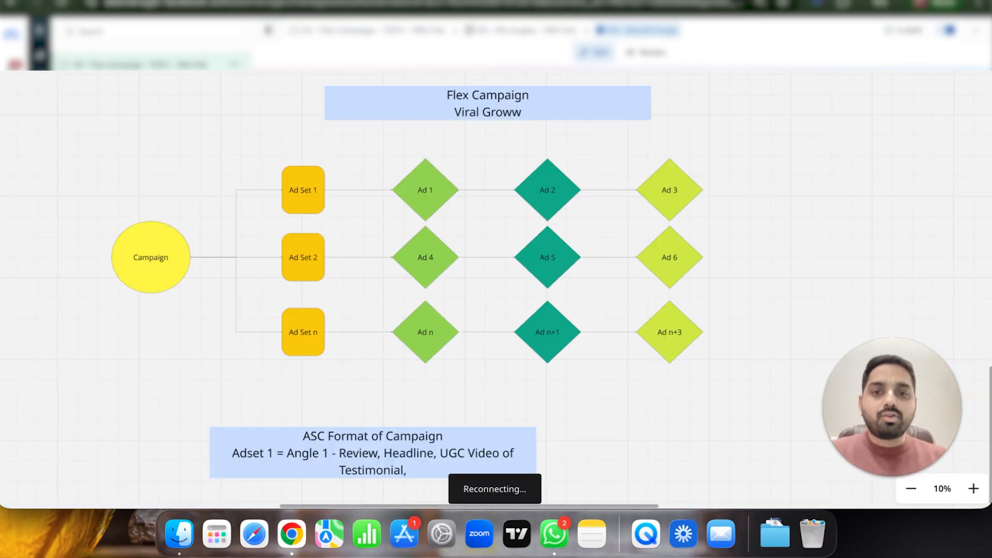
{"action": "left_click_drag", "start_coordinate": [398, 142], "coordinate": [715, 181]}
{"action": "left_click", "coordinate": [276, 227]}
{"action": "left_click_drag", "start_coordinate": [243, 150], "coordinate": [342, 181]}
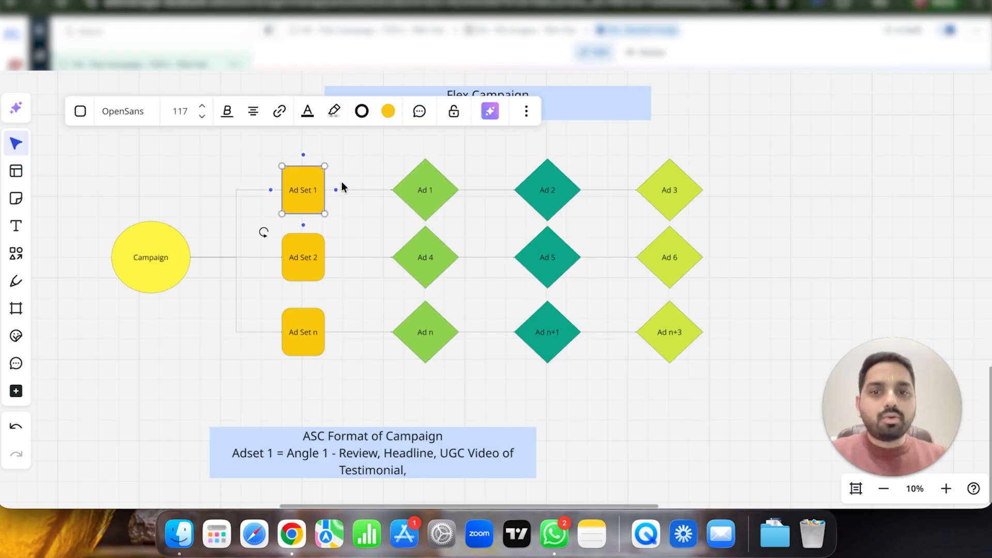
{"action": "left_click", "coordinate": [665, 168]}
{"action": "left_click", "coordinate": [283, 150]}
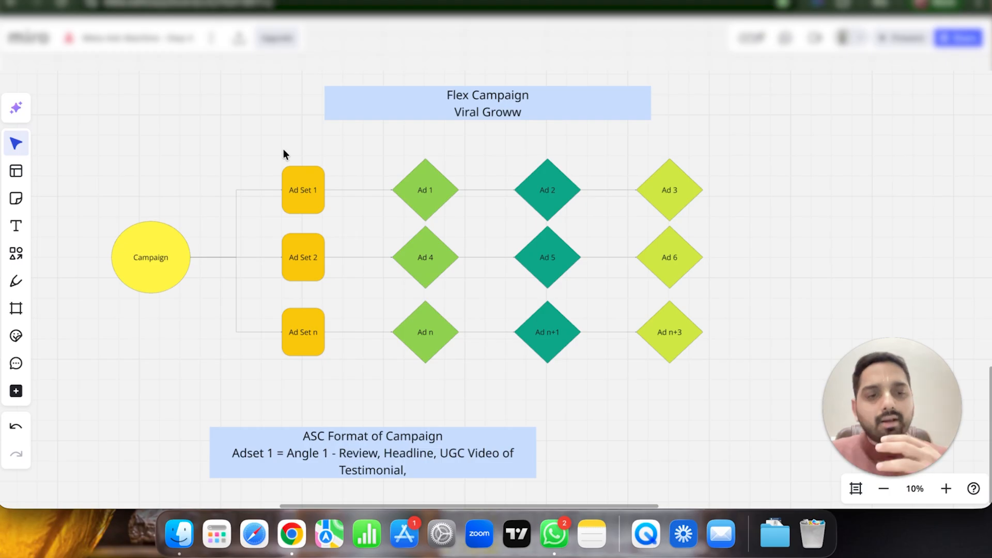
{"action": "left_click_drag", "start_coordinate": [283, 153], "coordinate": [660, 328]}
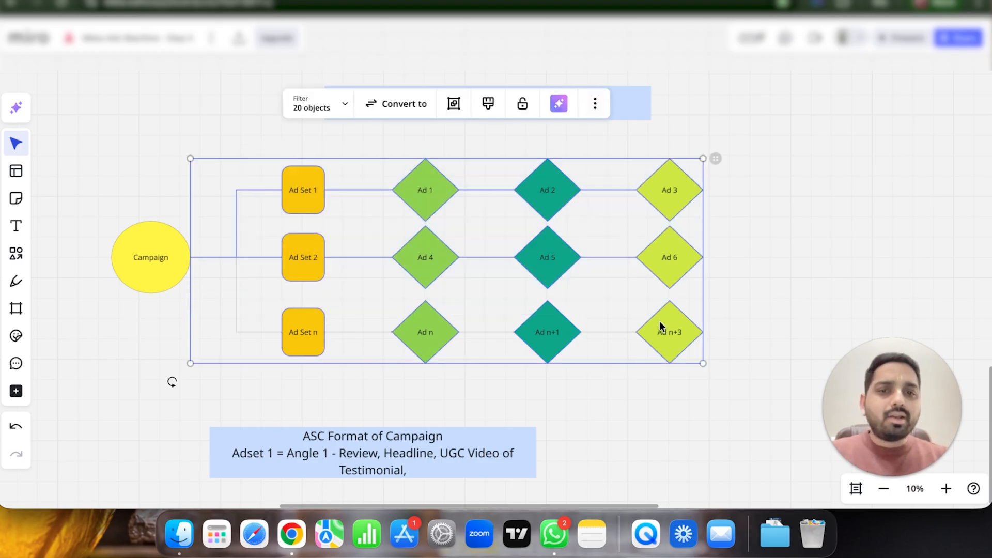
{"action": "left_click", "coordinate": [735, 359]}
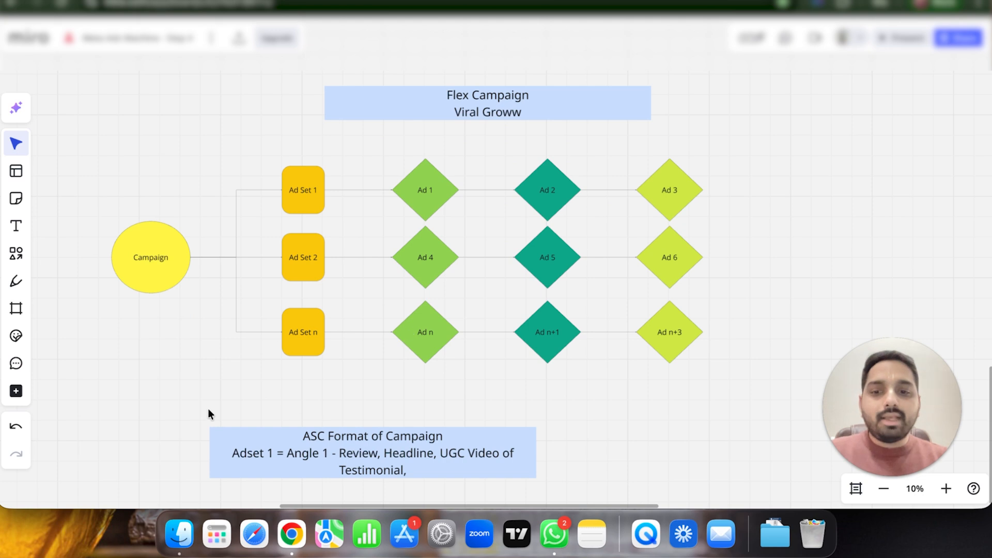
Step: Open the text of the "ASC Format of Campaign" note and examine its Adset 1 angle line
{"action": "left_click", "coordinate": [257, 457]}
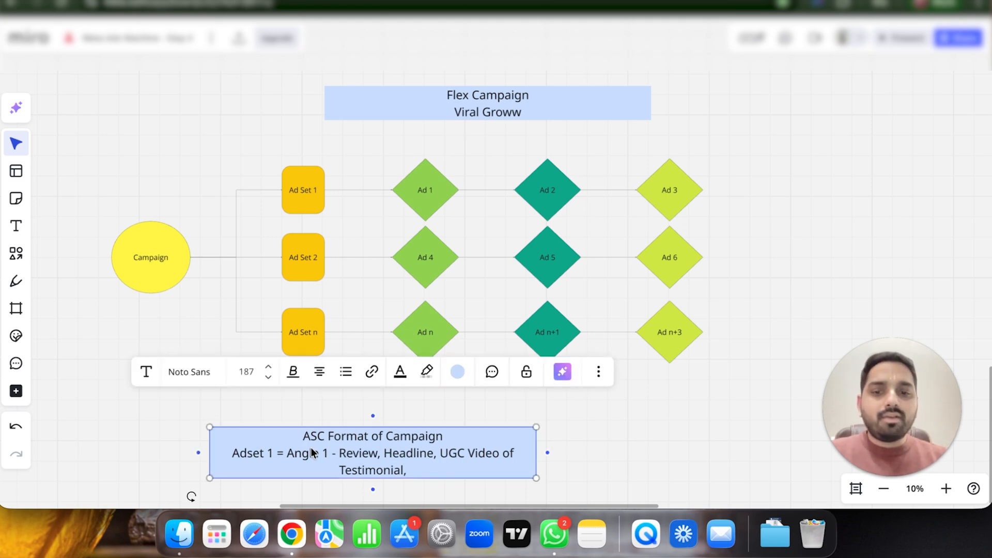
{"action": "double_click", "coordinate": [295, 449]}
{"action": "left_click", "coordinate": [322, 452]}
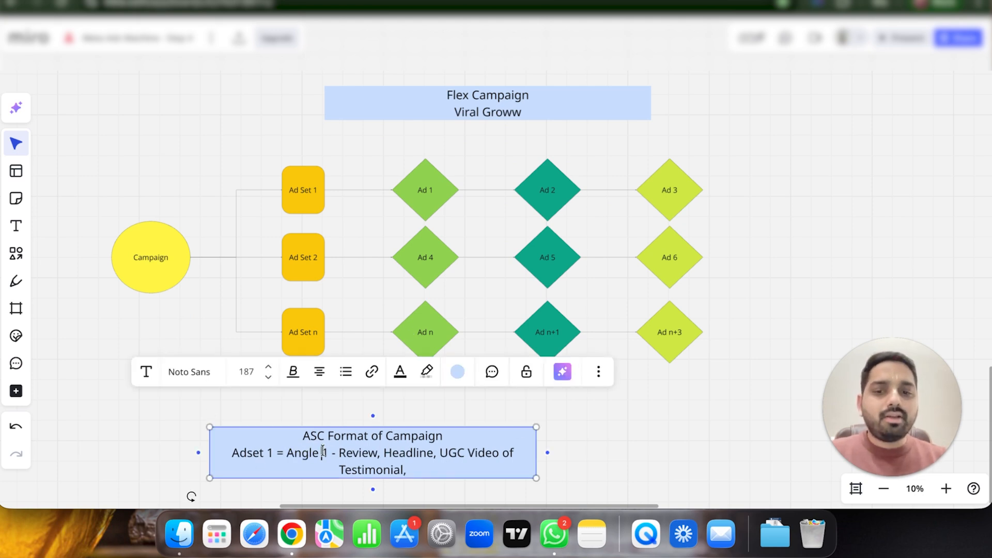
Step: Switch back to Ads Manager, open the VG - Flex Campaign - TOFU - 19th Feb settings and review the budget section
{"action": "left_click", "coordinate": [352, 167]}
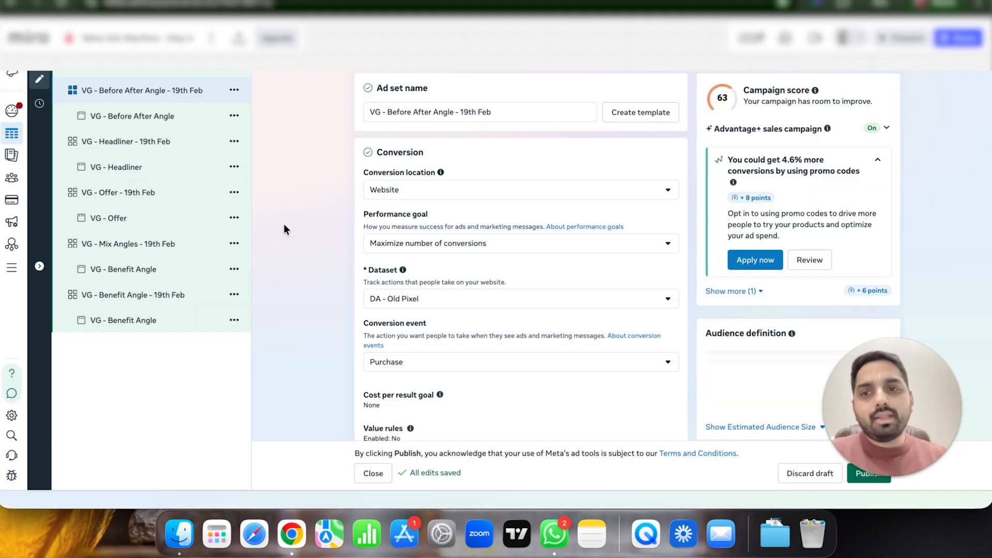
{"action": "left_click", "coordinate": [173, 63]}
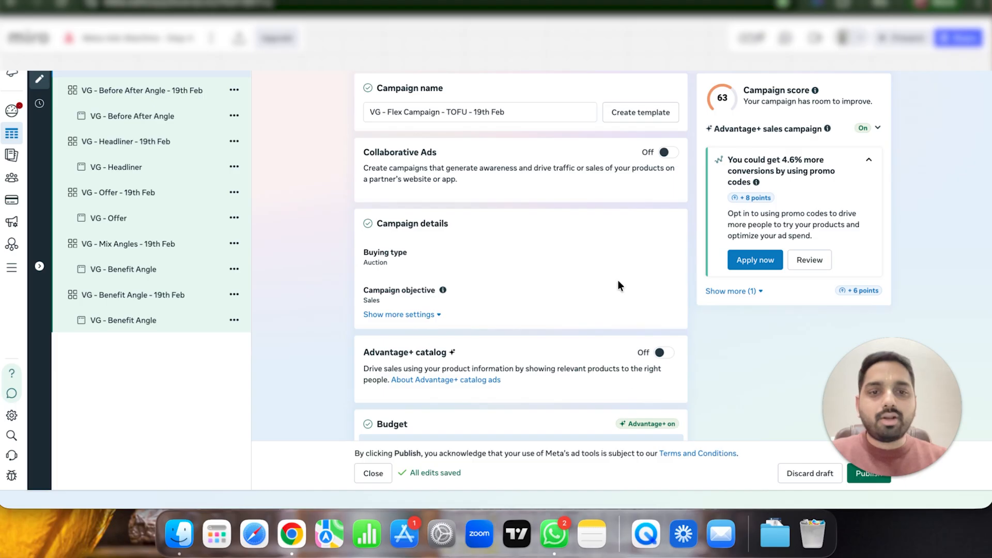
{"action": "scroll", "coordinate": [618, 280], "scroll_direction": "down", "scroll_amount": 4}
{"action": "scroll", "coordinate": [526, 302], "scroll_direction": "down", "scroll_amount": 10}
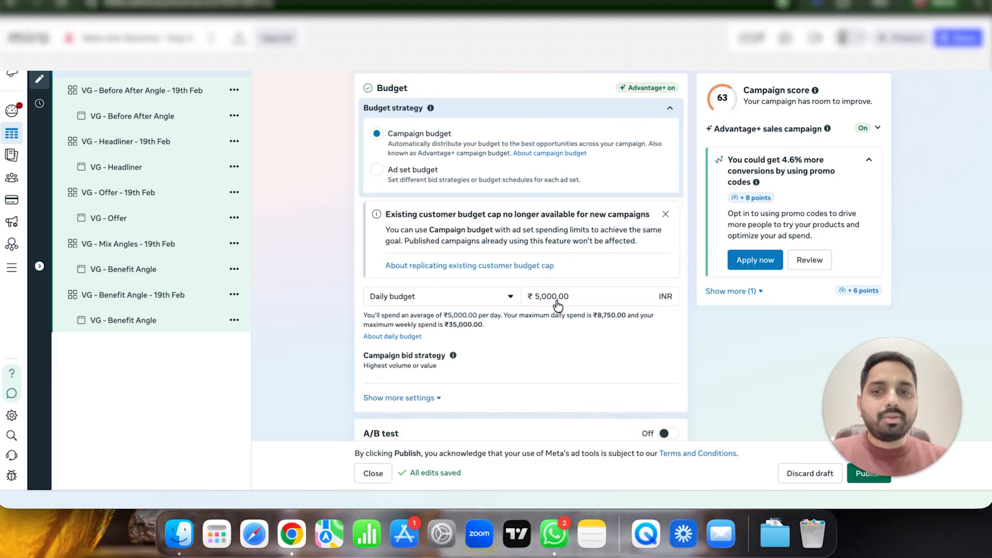